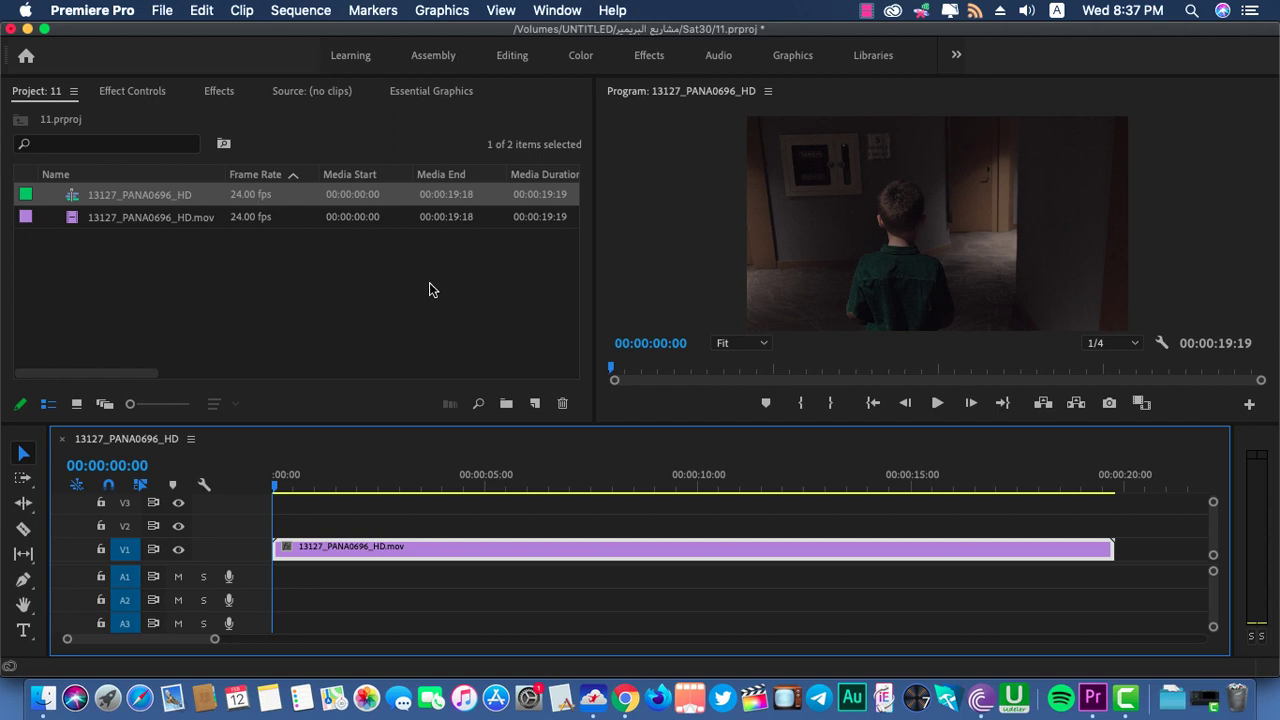
Try a different speed in the clip's Speed/Duration settings, then cancel without applying it.
{"action": "right_click", "coordinate": [354, 548]}
{"action": "mouse_move", "coordinate": [407, 660]}
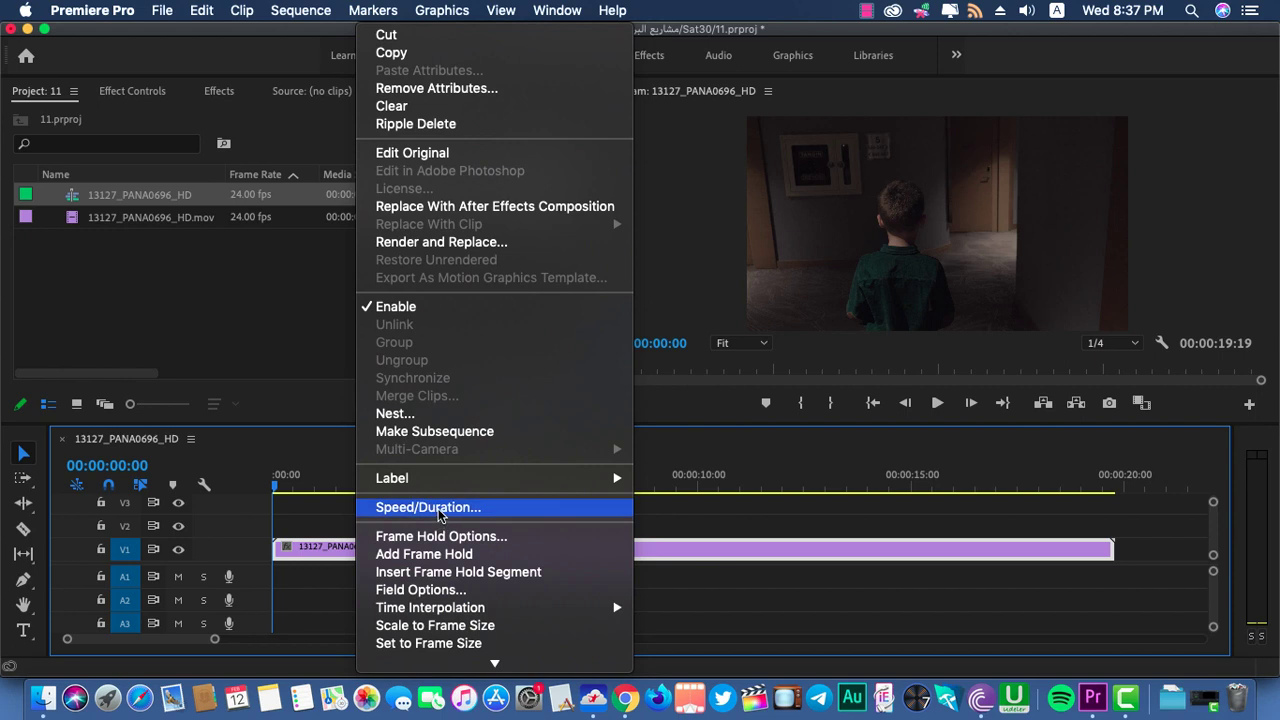
{"action": "left_click", "coordinate": [438, 508]}
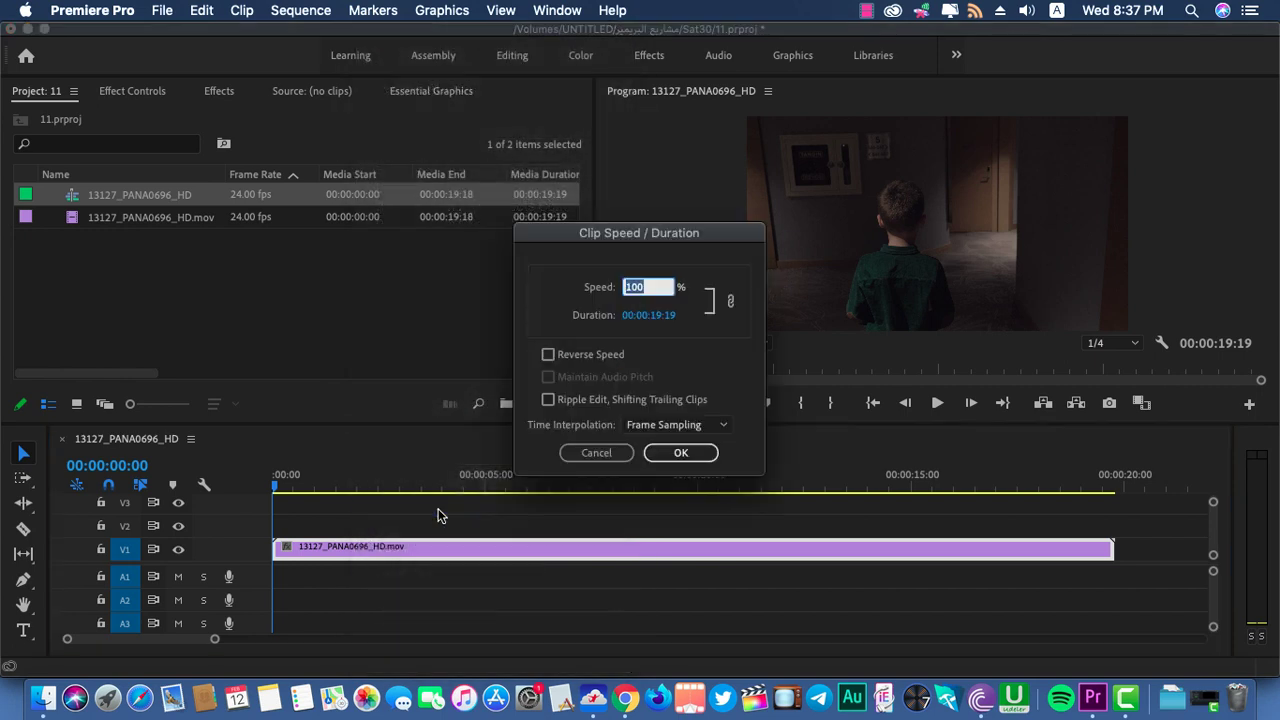
{"action": "left_click", "coordinate": [610, 291]}
{"action": "left_click", "coordinate": [641, 288]}
{"action": "type", "text": "50"}
{"action": "left_click", "coordinate": [674, 337]}
{"action": "left_click", "coordinate": [594, 451]}
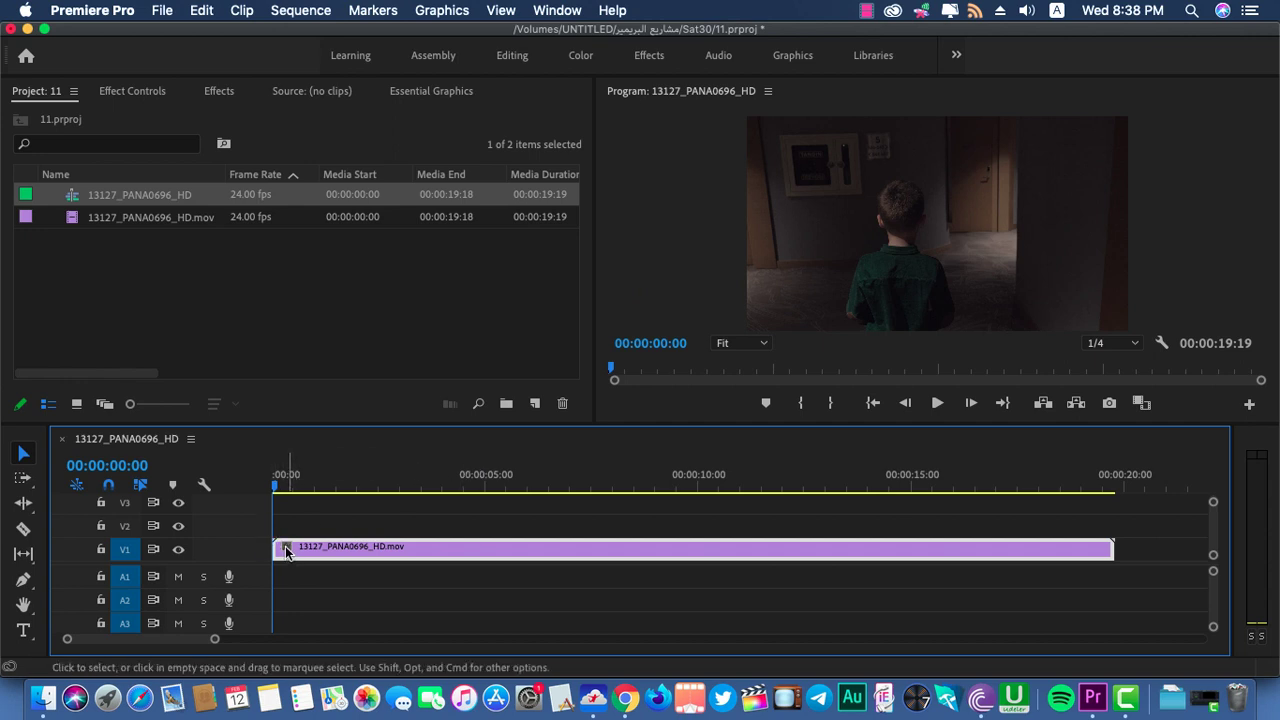
Expand the Video 1 track and make it taller.
{"action": "double_click", "coordinate": [244, 542]}
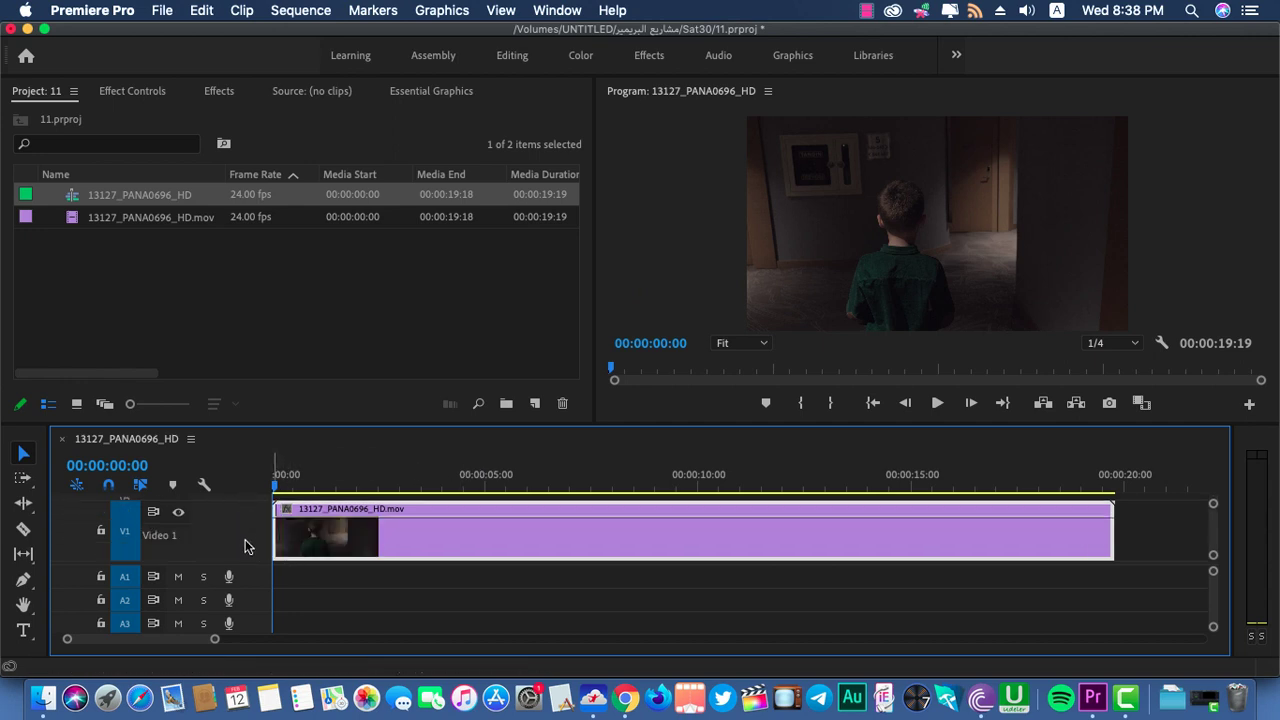
{"action": "scroll", "coordinate": [243, 560], "scroll_direction": "up", "scroll_amount": 2}
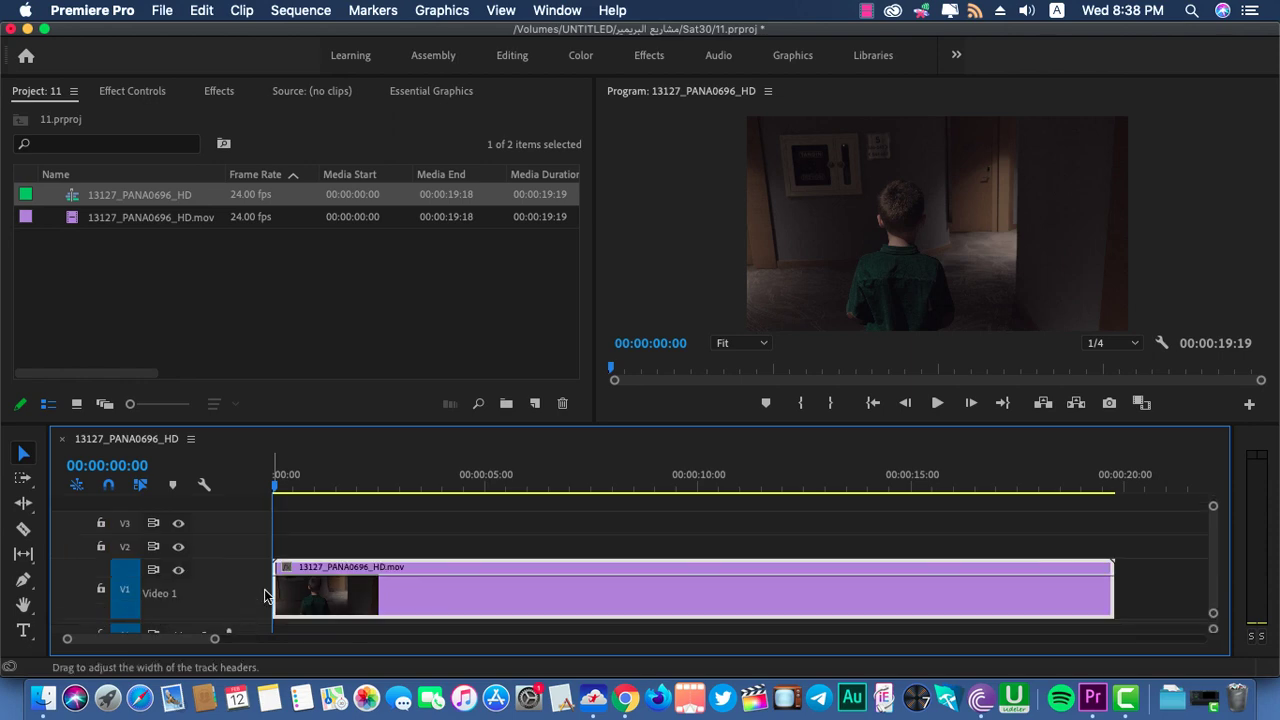
{"action": "left_click_drag", "start_coordinate": [250, 556], "coordinate": [250, 510]}
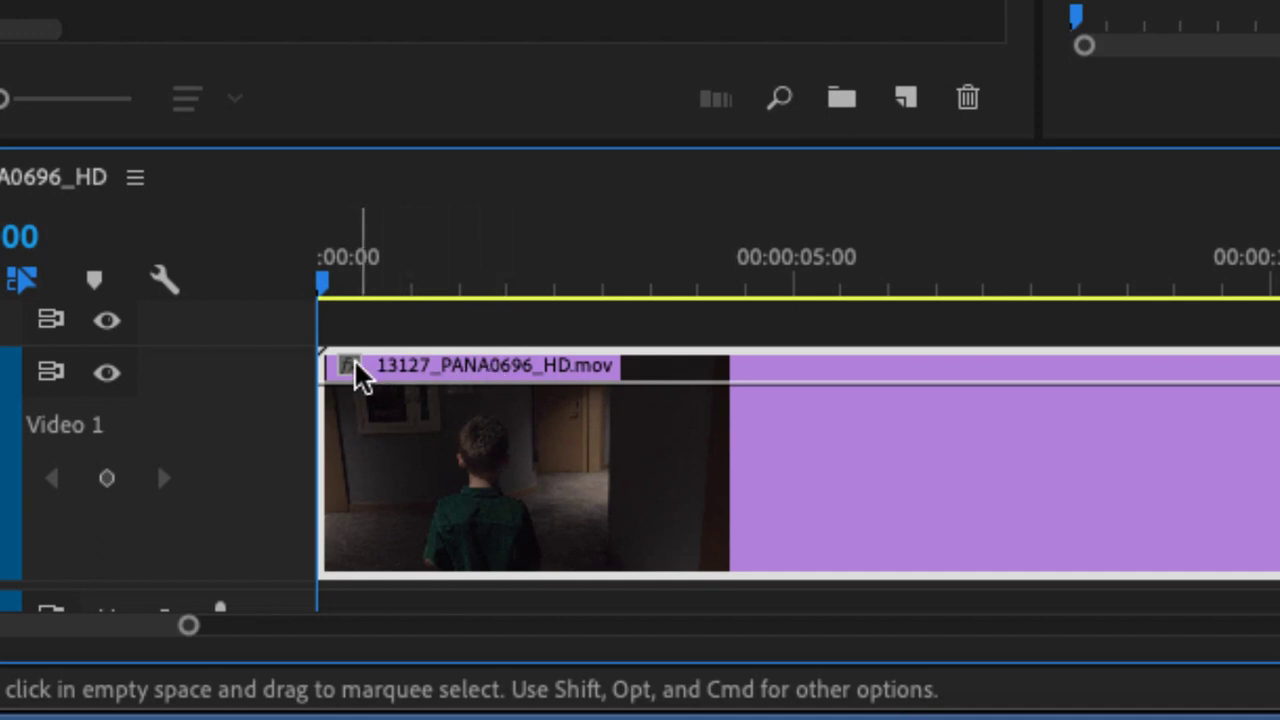
Switch the clip to display its Time Remapping > Speed line.
{"action": "left_click", "coordinate": [350, 365]}
{"action": "mouse_move", "coordinate": [423, 492]}
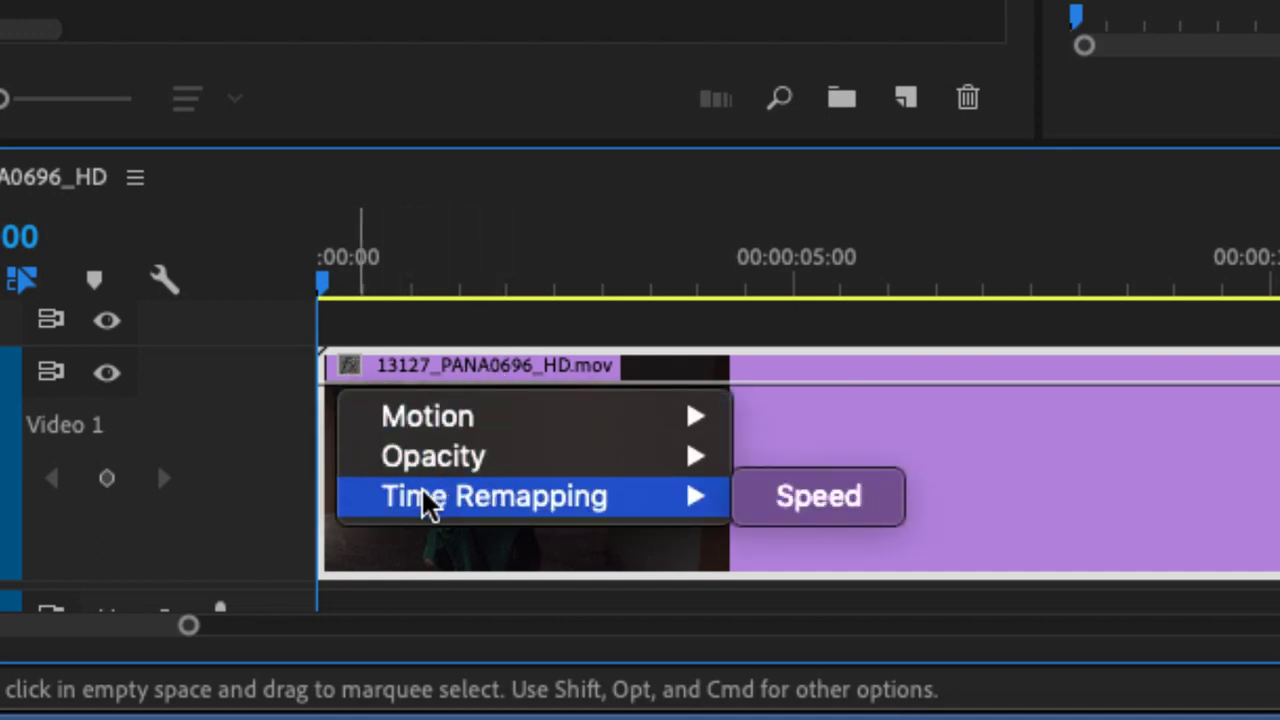
{"action": "left_click", "coordinate": [794, 497]}
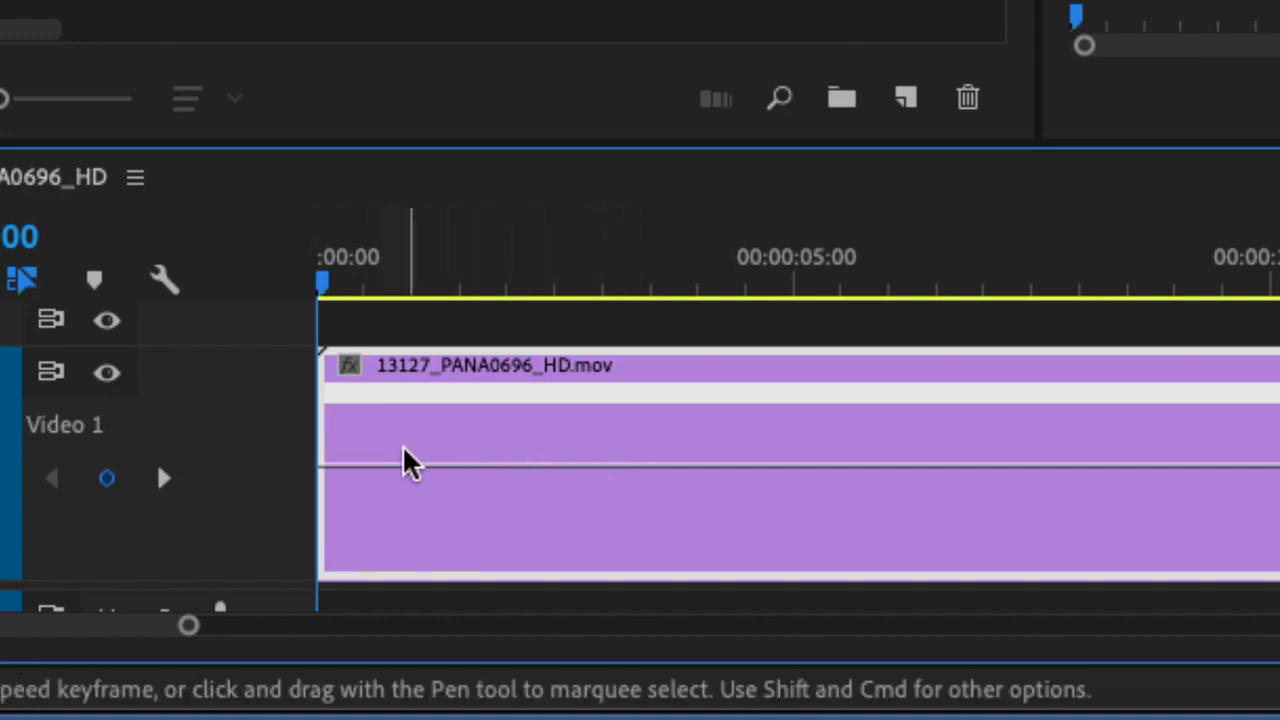
{"action": "left_click_drag", "start_coordinate": [444, 467], "coordinate": [436, 345]}
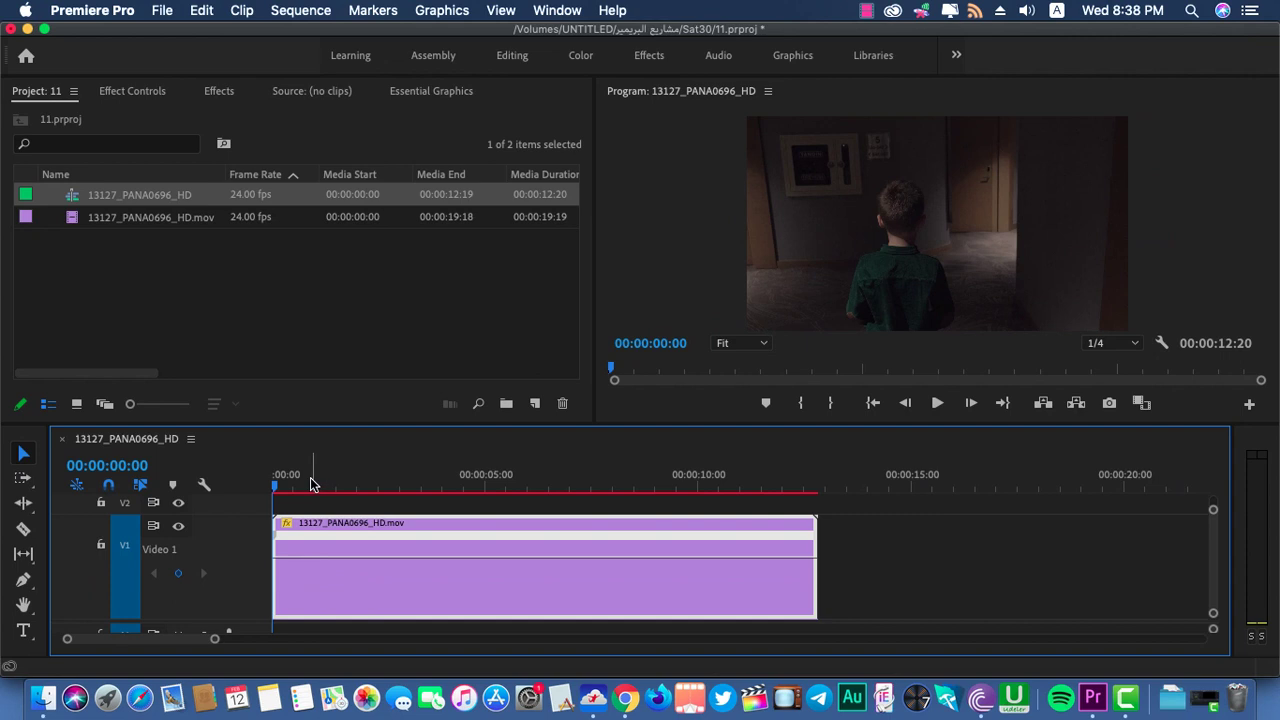
{"action": "key", "text": "space"}
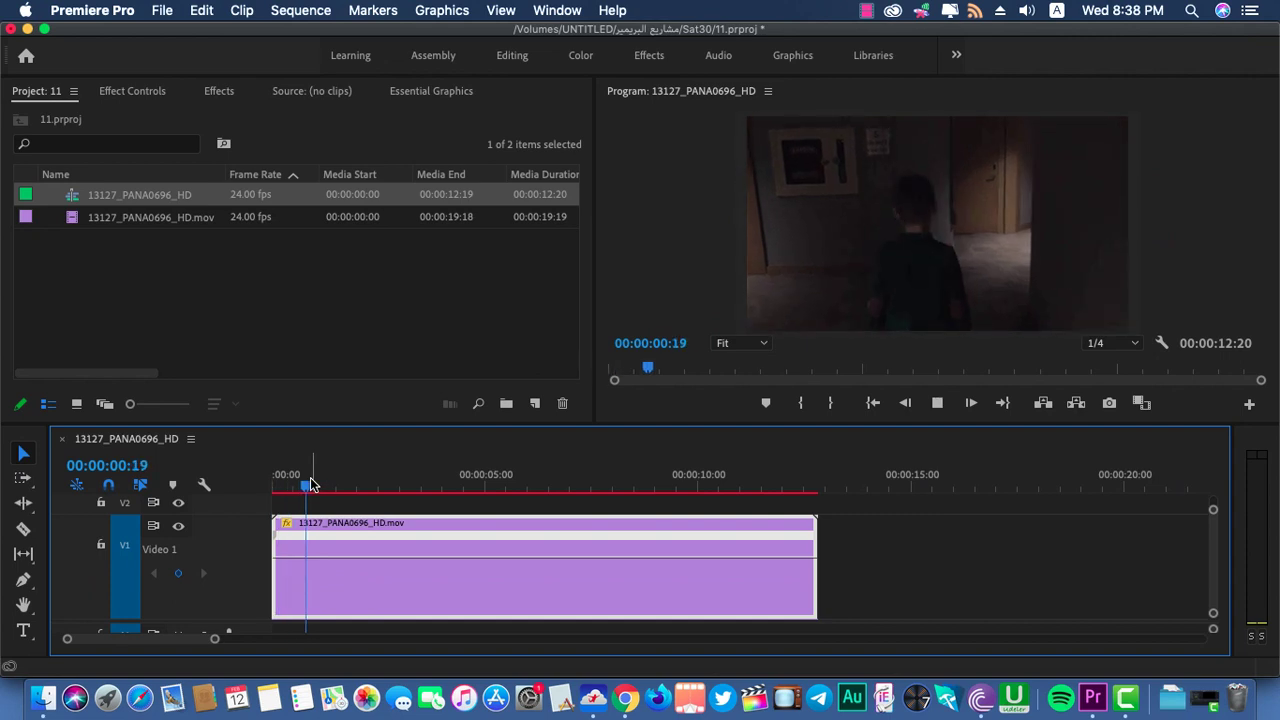
{"action": "key", "text": "super+z"}
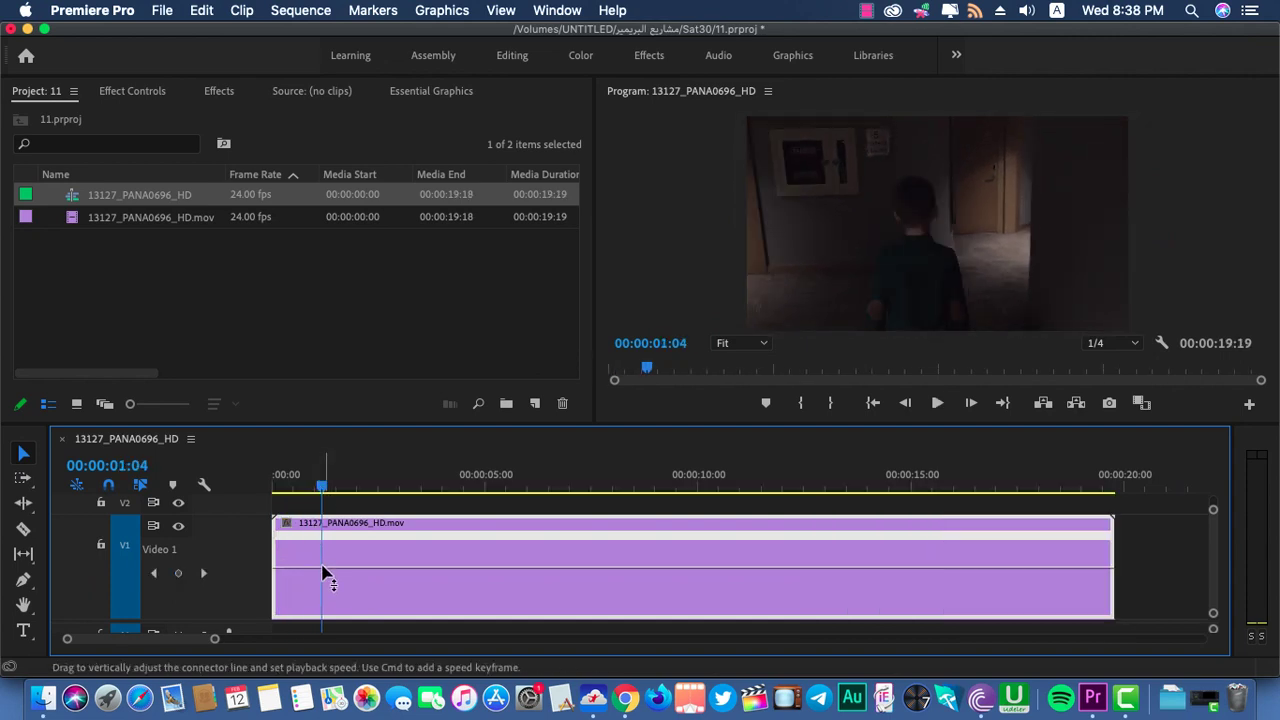
{"action": "left_click_drag", "start_coordinate": [322, 573], "coordinate": [324, 590]}
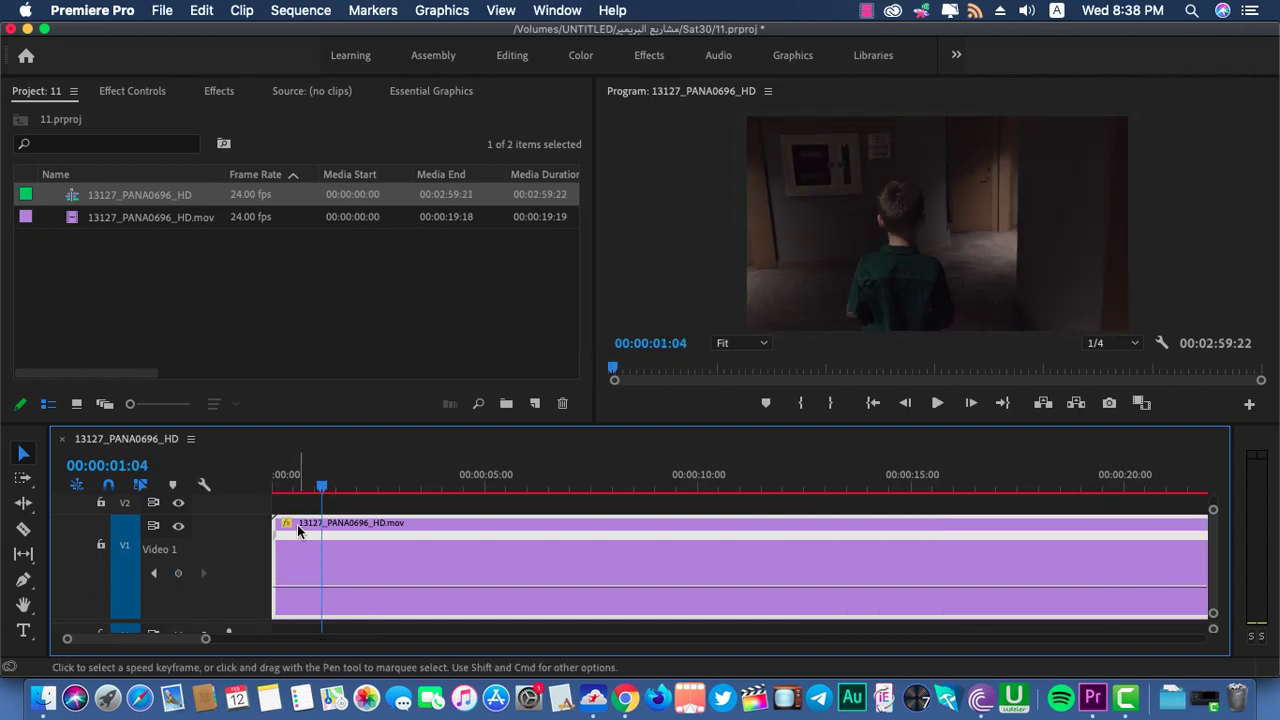
{"action": "key", "text": "space"}
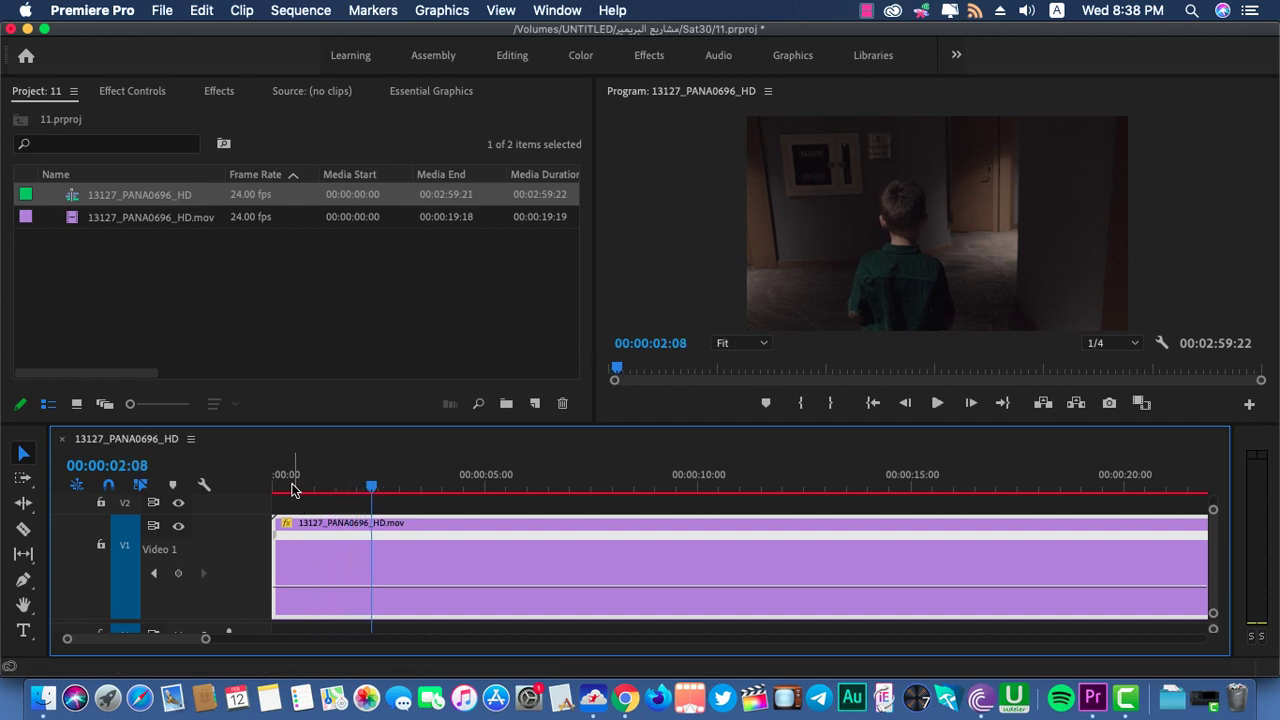
{"action": "key", "text": "super+z"}
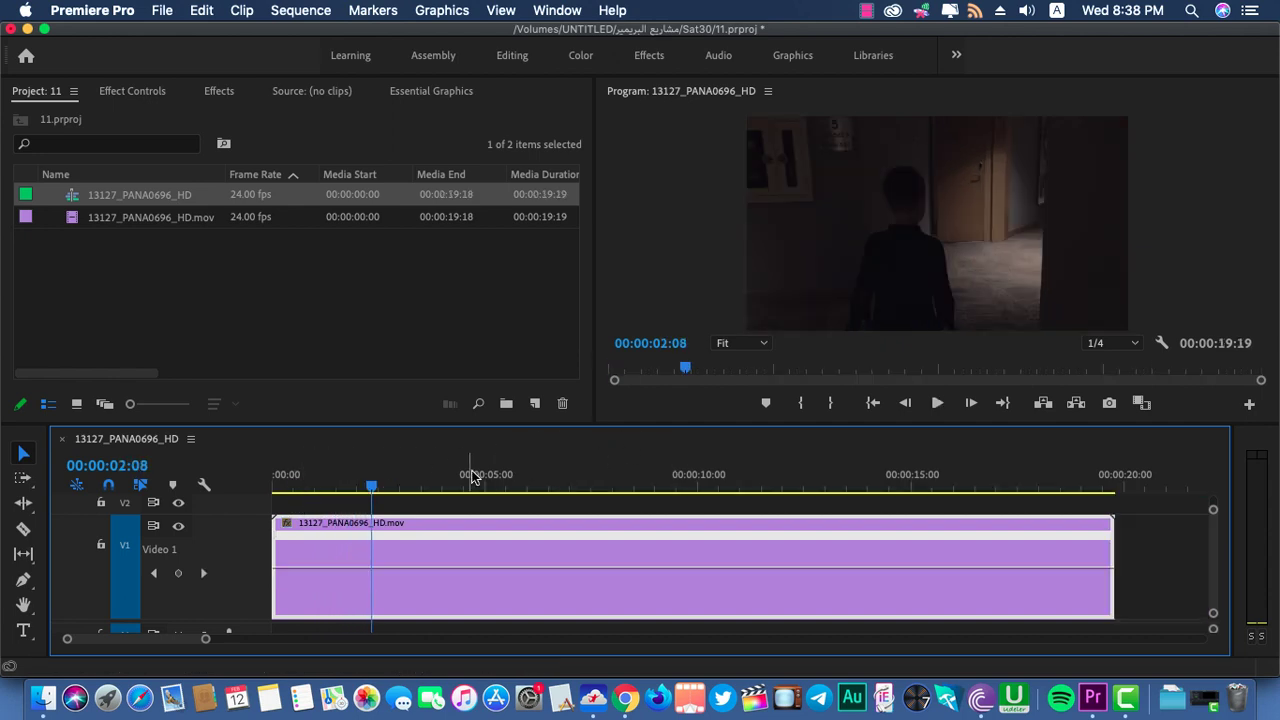
{"action": "left_click_drag", "start_coordinate": [372, 486], "coordinate": [551, 488]}
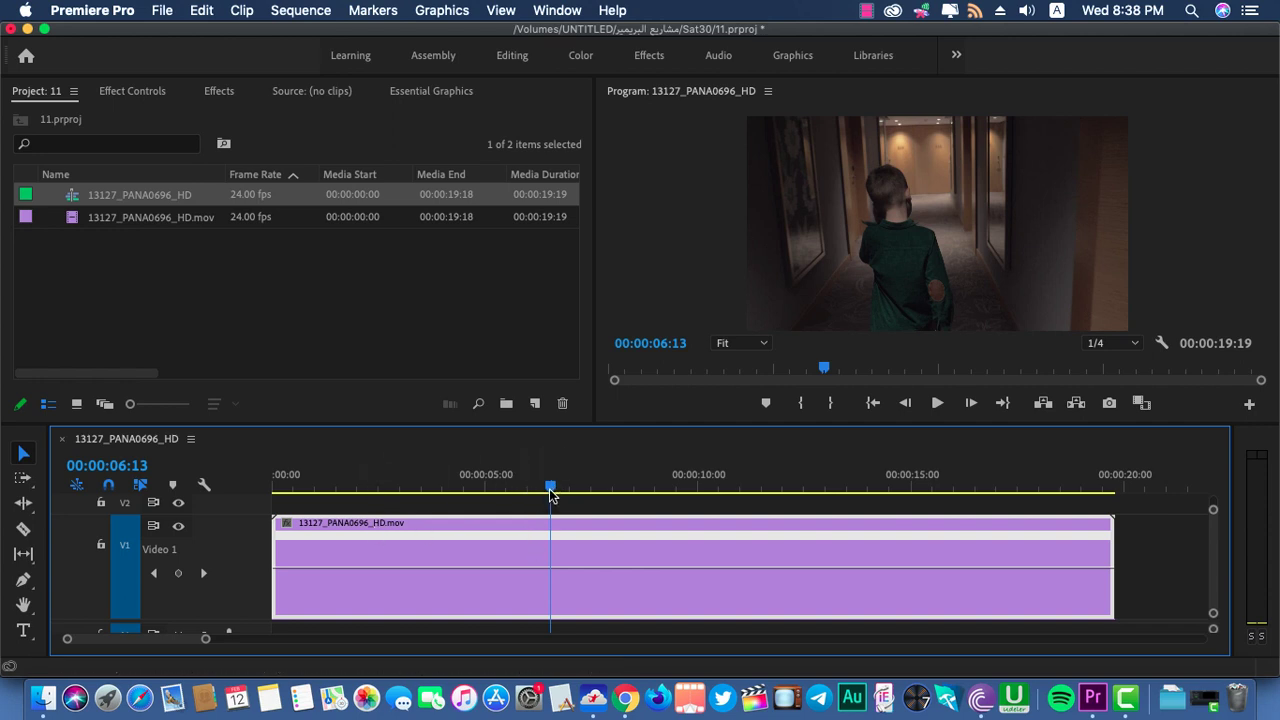
{"action": "left_click_drag", "start_coordinate": [552, 493], "coordinate": [371, 490]}
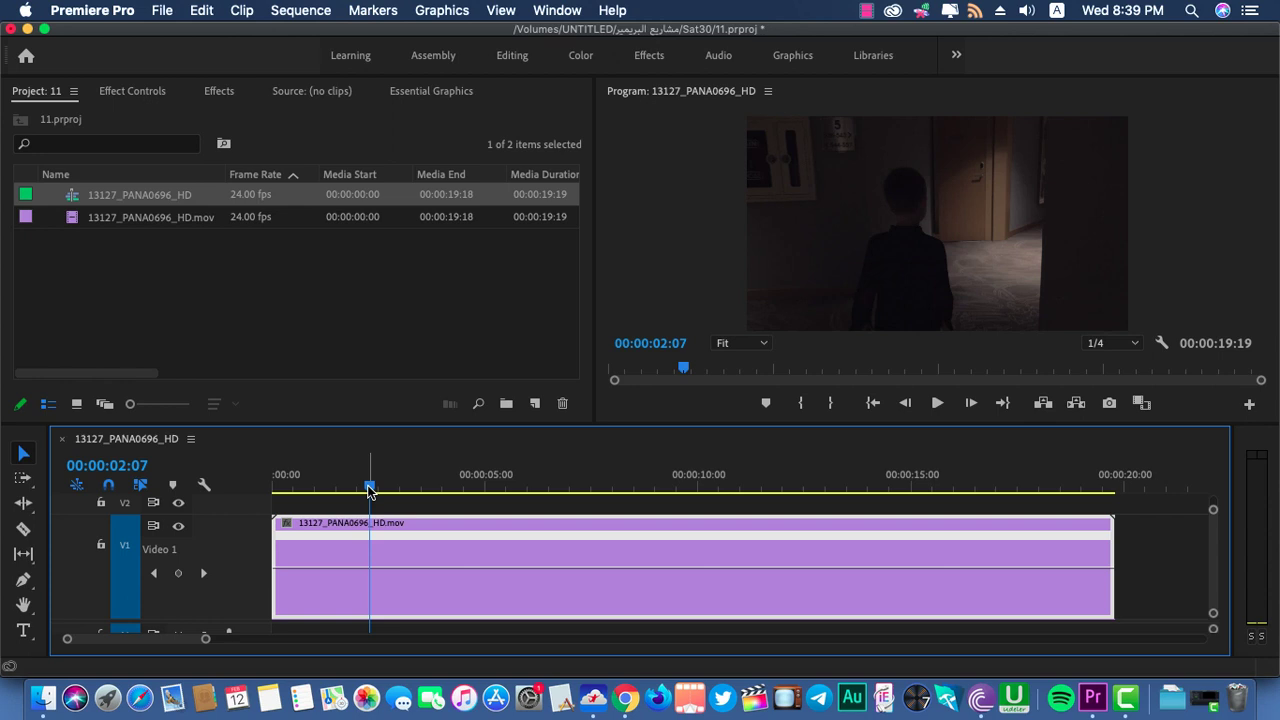
{"action": "left_click_drag", "start_coordinate": [370, 490], "coordinate": [520, 490]}
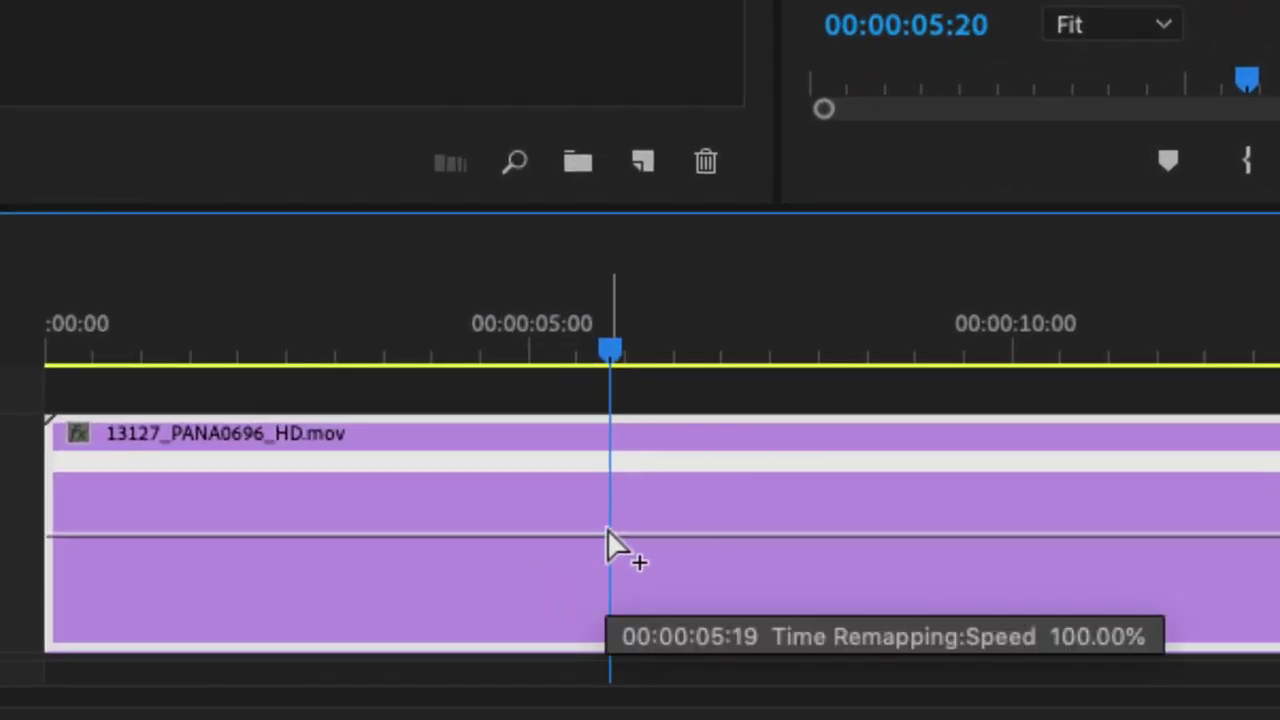
Add speed keyframes at about 00:00:05:19 and 00:00:15:08 on the clip's speed line.
{"action": "left_click", "coordinate": [607, 529], "text": "super"}
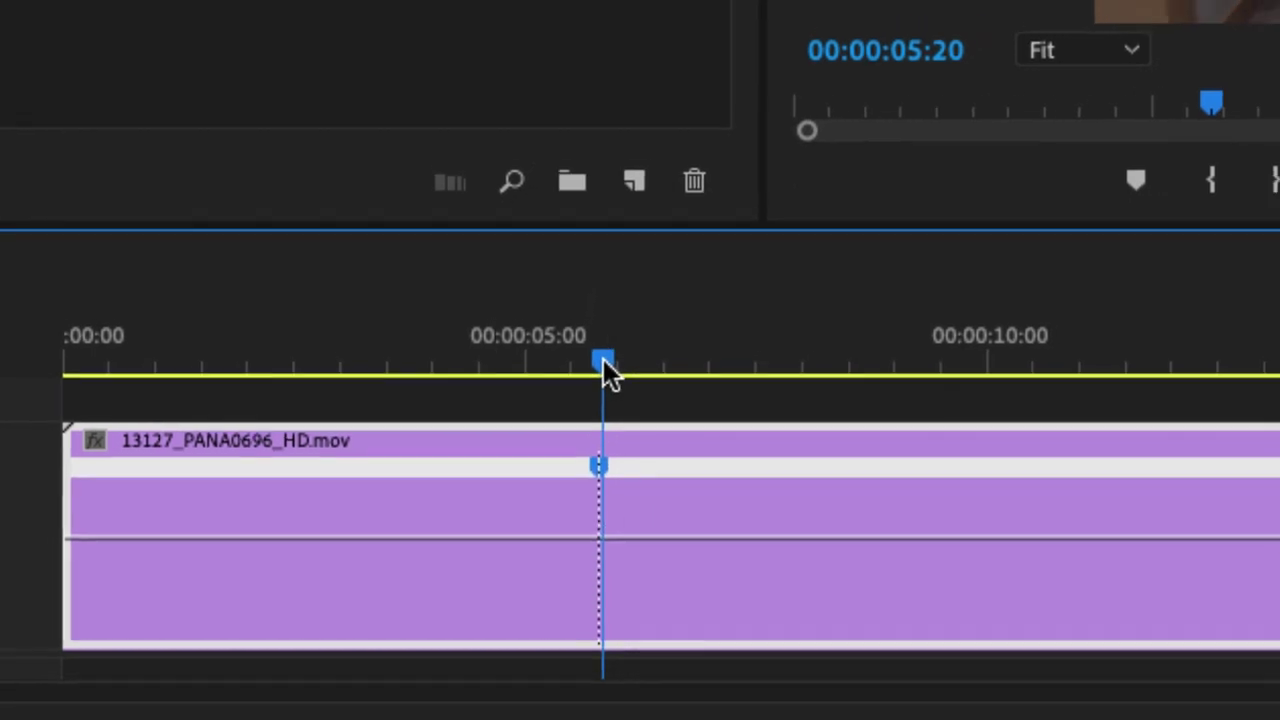
{"action": "mouse_move", "coordinate": [603, 359]}
{"action": "left_mouse_down"}
{"action": "mouse_move", "coordinate": [757, 505]}
{"action": "mouse_move", "coordinate": [937, 515]}
{"action": "mouse_move", "coordinate": [925, 517]}
{"action": "left_mouse_up"}
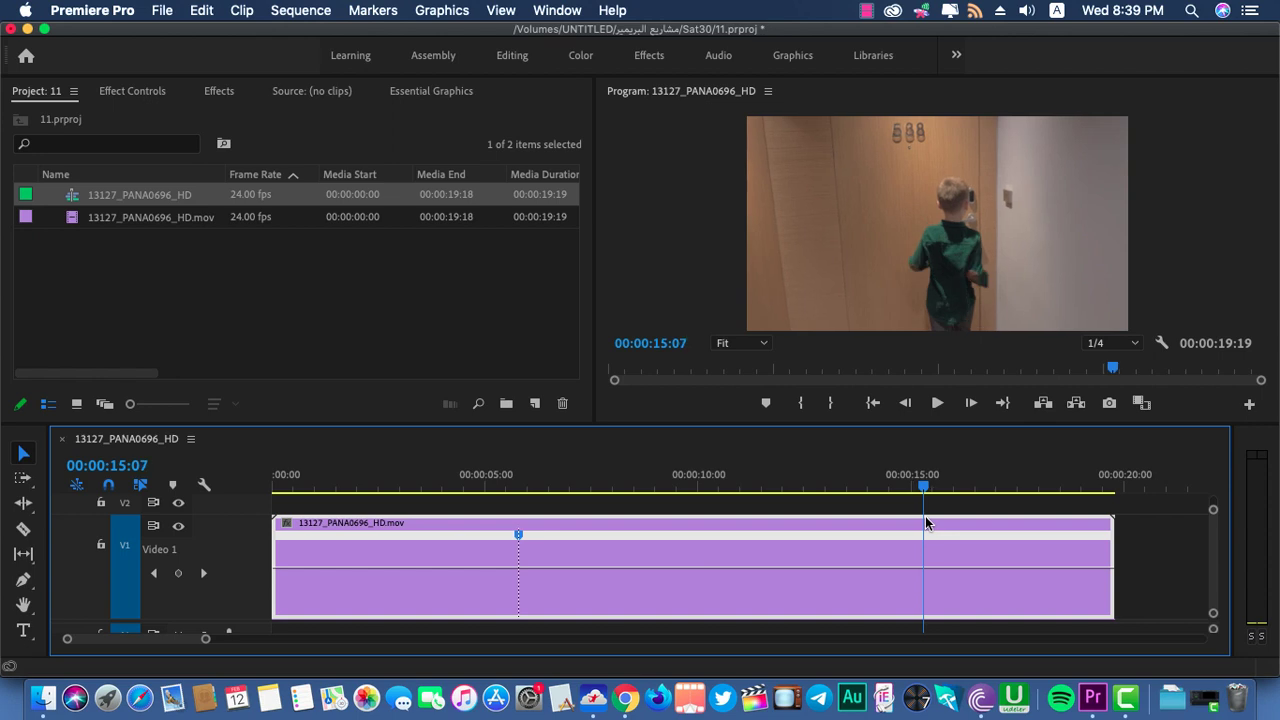
{"action": "left_click", "coordinate": [926, 571], "text": "super"}
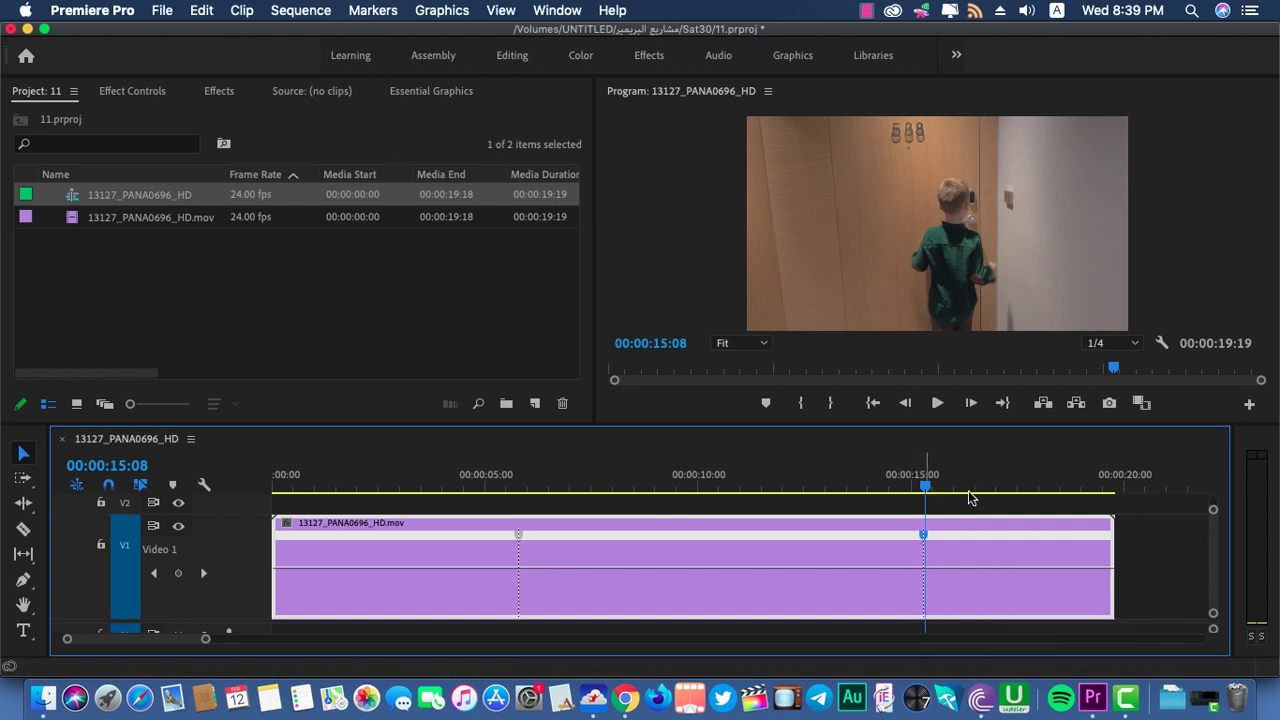
{"action": "mouse_move", "coordinate": [926, 489]}
{"action": "left_mouse_down"}
{"action": "mouse_move", "coordinate": [670, 519]}
{"action": "mouse_move", "coordinate": [411, 528]}
{"action": "left_mouse_up"}
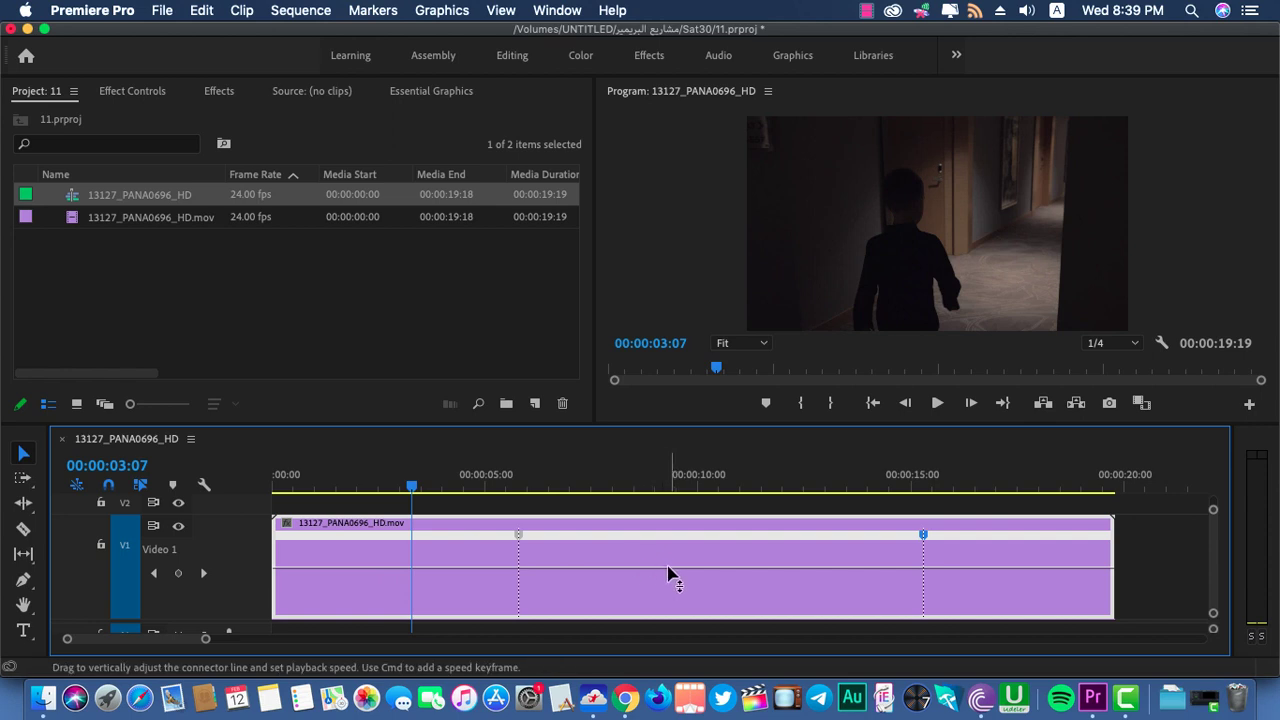
Slow the middle section to 82%, zoom out to the whole clip, and play from the start.
{"action": "left_click_drag", "start_coordinate": [668, 575], "coordinate": [693, 586]}
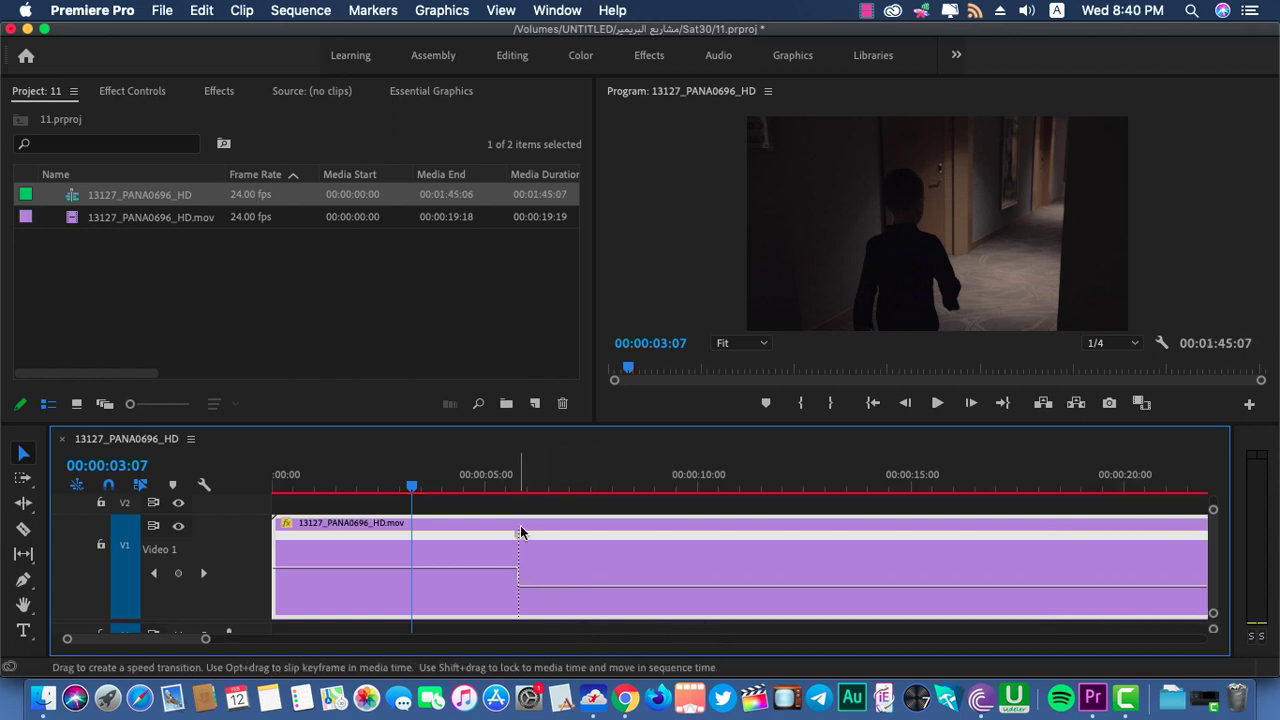
{"action": "key", "text": "backslash"}
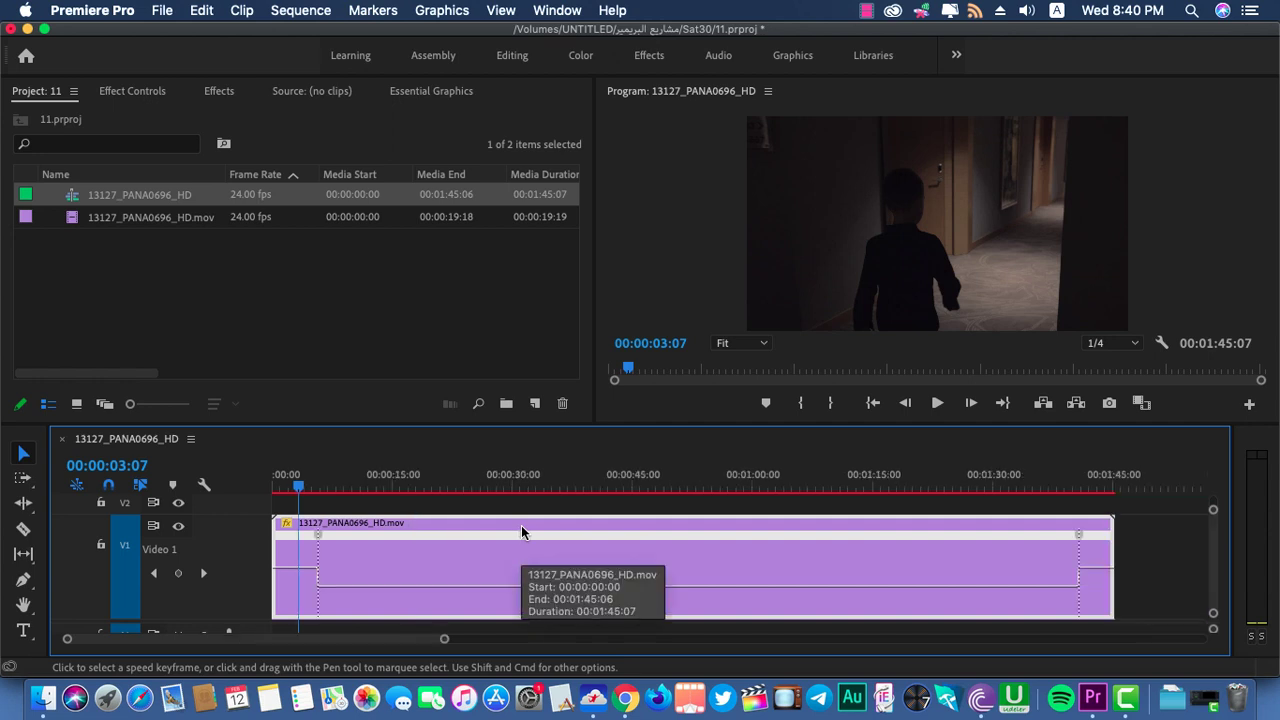
{"action": "left_click_drag", "start_coordinate": [299, 486], "coordinate": [257, 491]}
{"action": "key", "text": "space"}
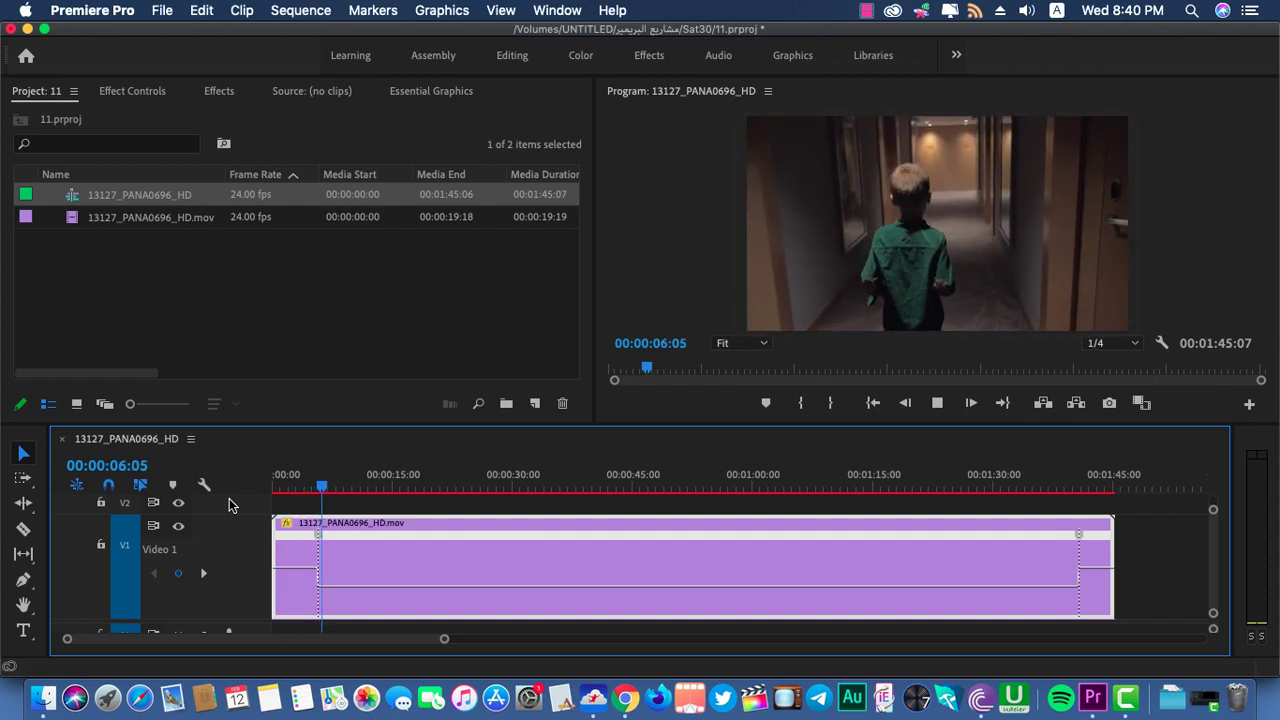
{"action": "key", "text": "space"}
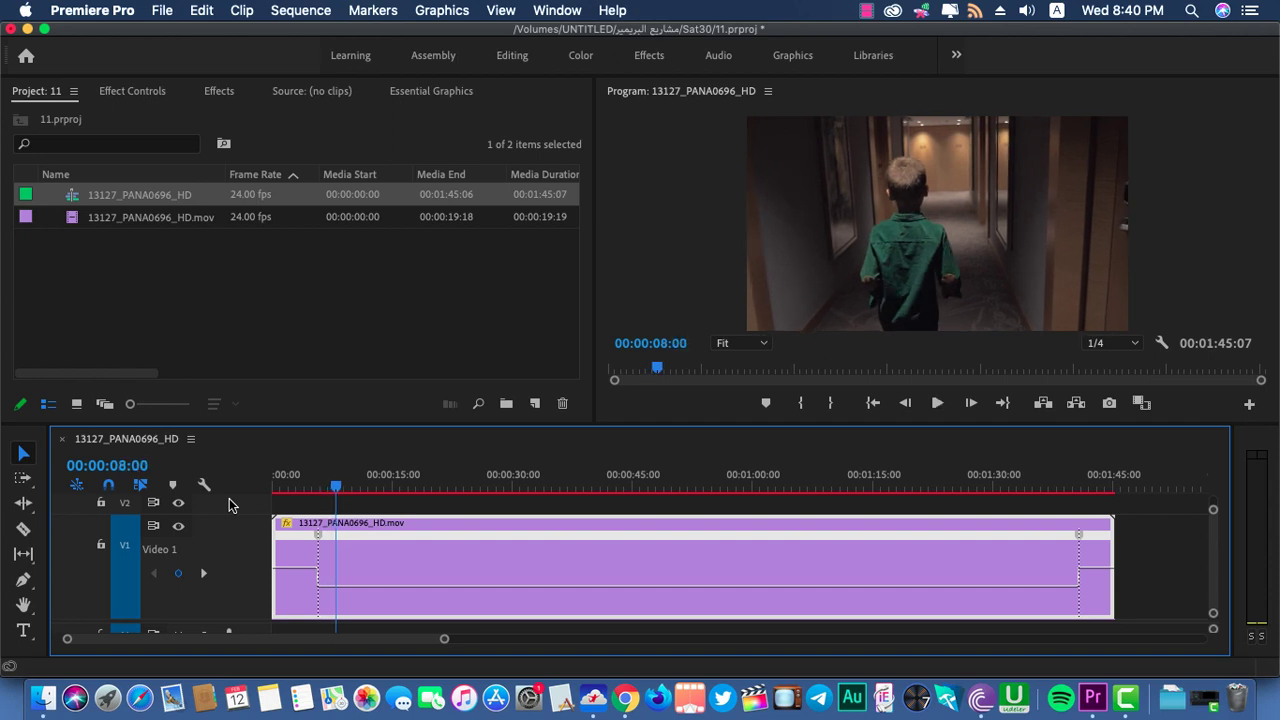
Speed the middle section up to 158%, undoing an accidental delete, and review the playback.
{"action": "left_click_drag", "start_coordinate": [423, 585], "coordinate": [423, 568]}
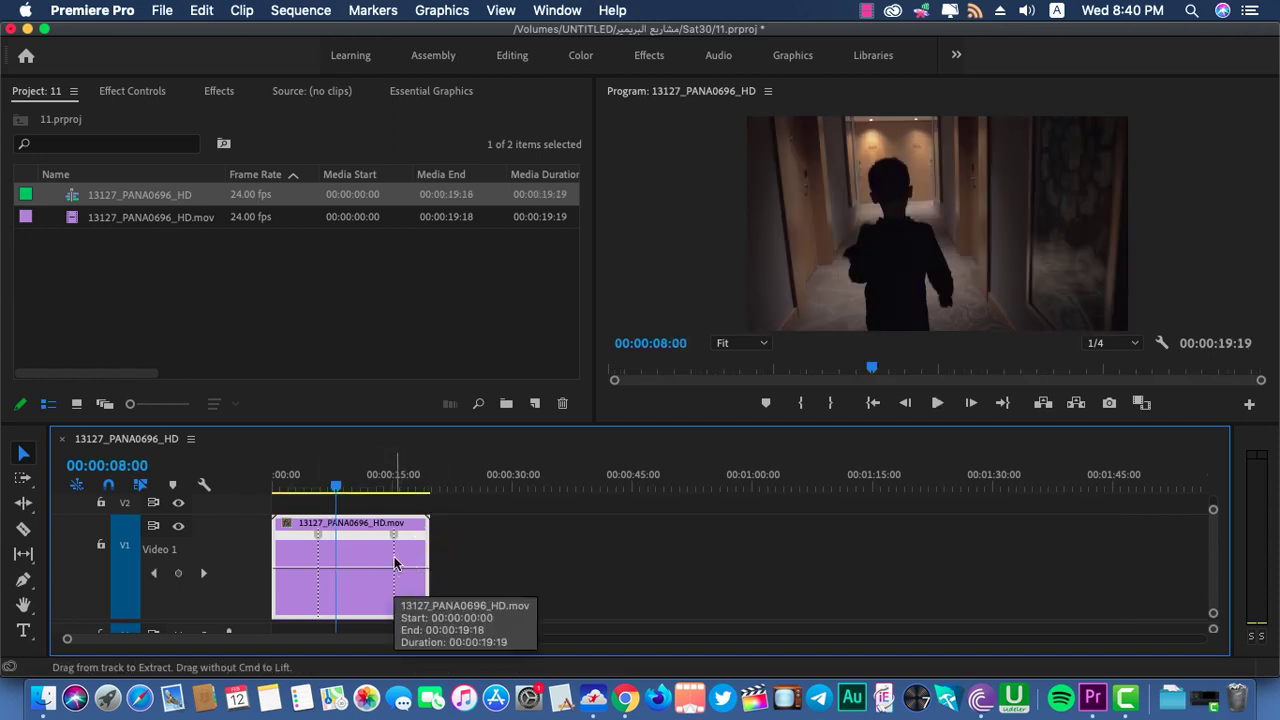
{"action": "key", "text": "Delete"}
{"action": "key", "text": "super+z"}
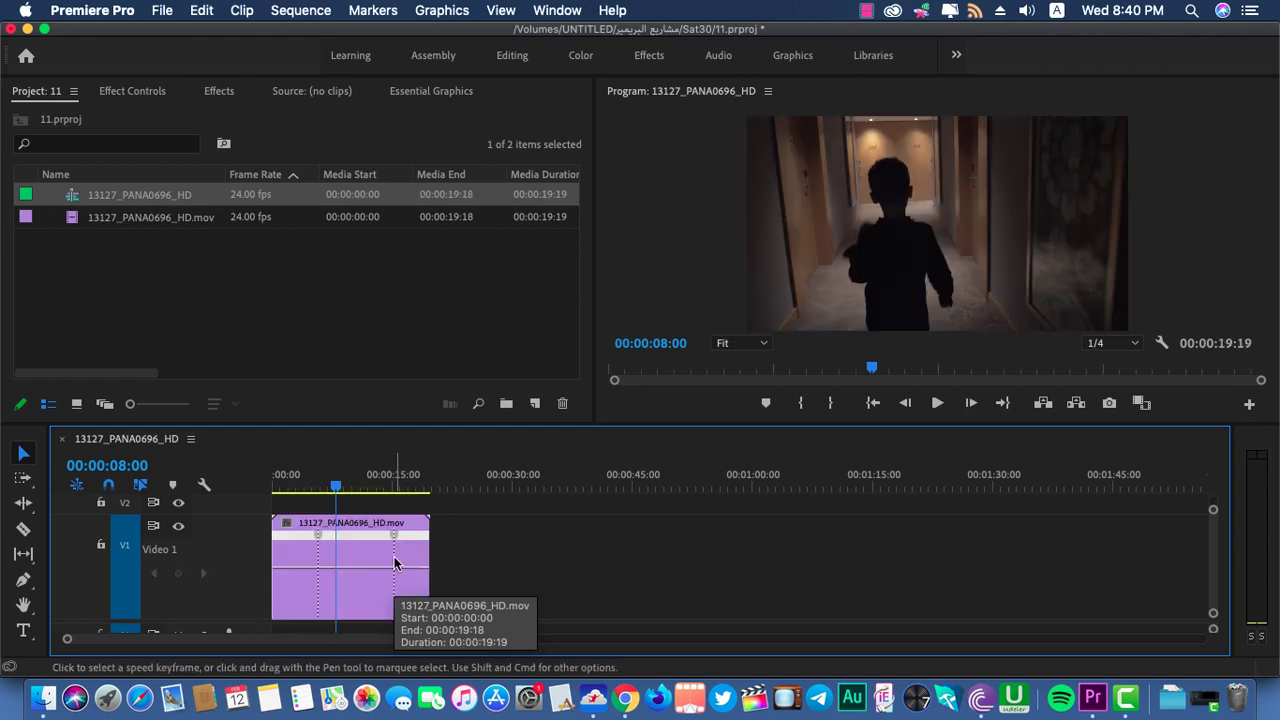
{"action": "key", "text": "backslash"}
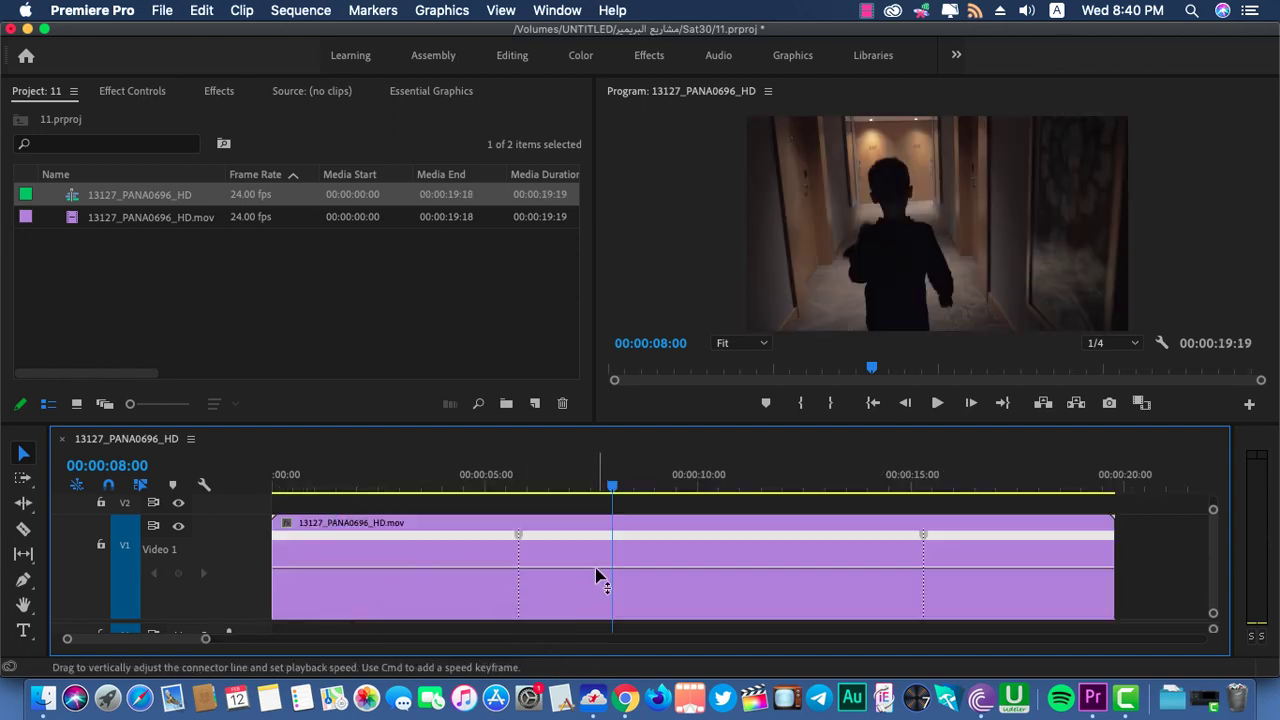
{"action": "left_click_drag", "start_coordinate": [620, 567], "coordinate": [597, 572]}
{"action": "left_click_drag", "start_coordinate": [610, 490], "coordinate": [466, 486]}
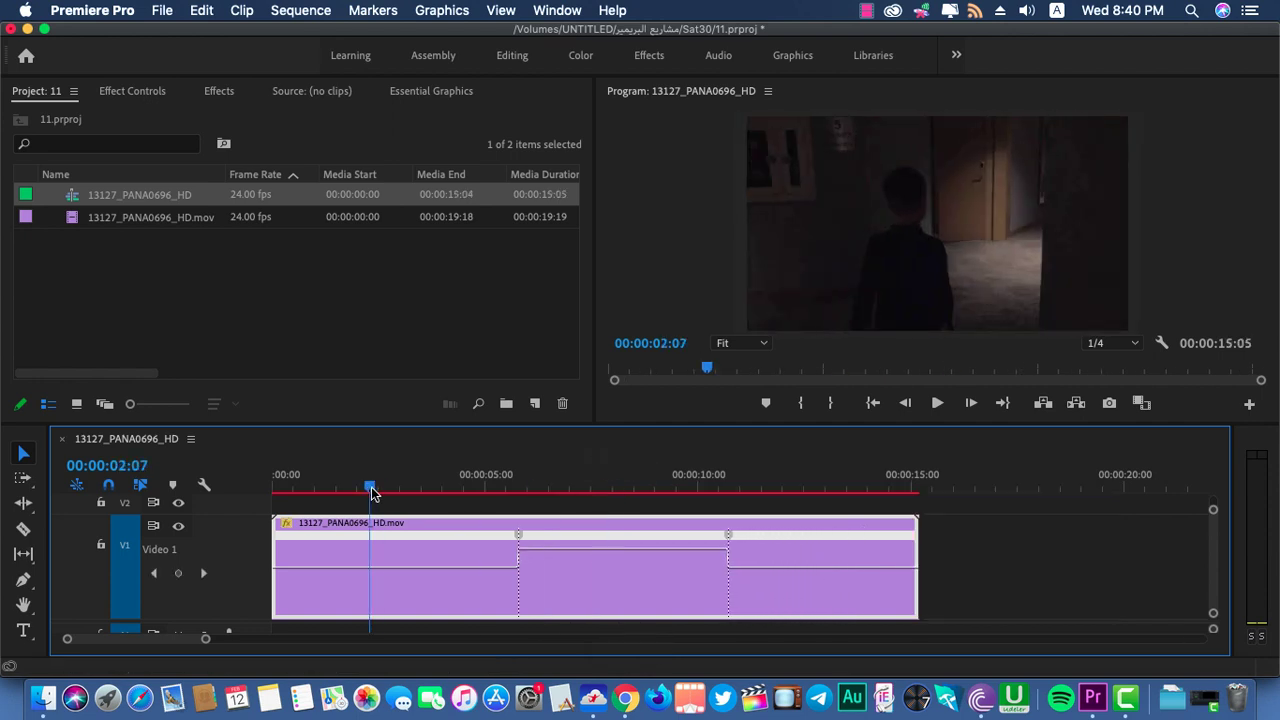
{"action": "key", "text": "space"}
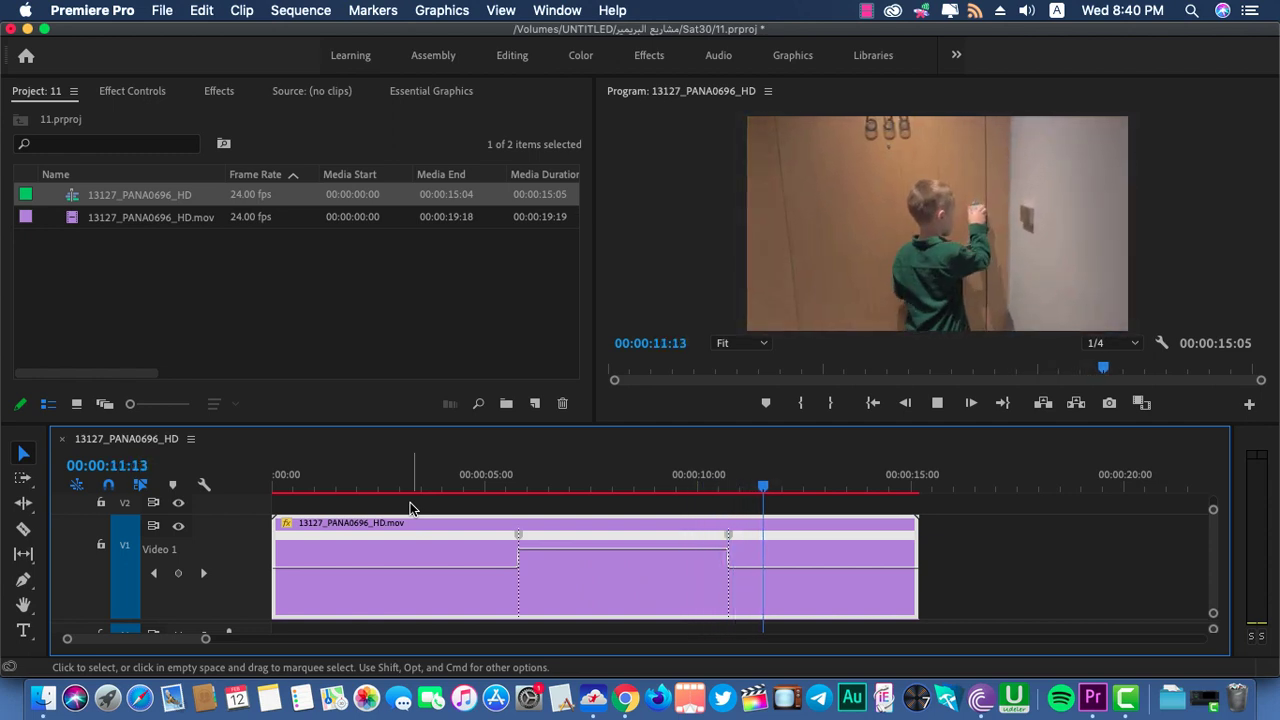
{"action": "key", "text": "space"}
{"action": "mouse_move", "coordinate": [772, 491]}
{"action": "left_mouse_down"}
{"action": "mouse_move", "coordinate": [853, 491]}
{"action": "mouse_move", "coordinate": [617, 533]}
{"action": "mouse_move", "coordinate": [626, 538]}
{"action": "left_mouse_up"}
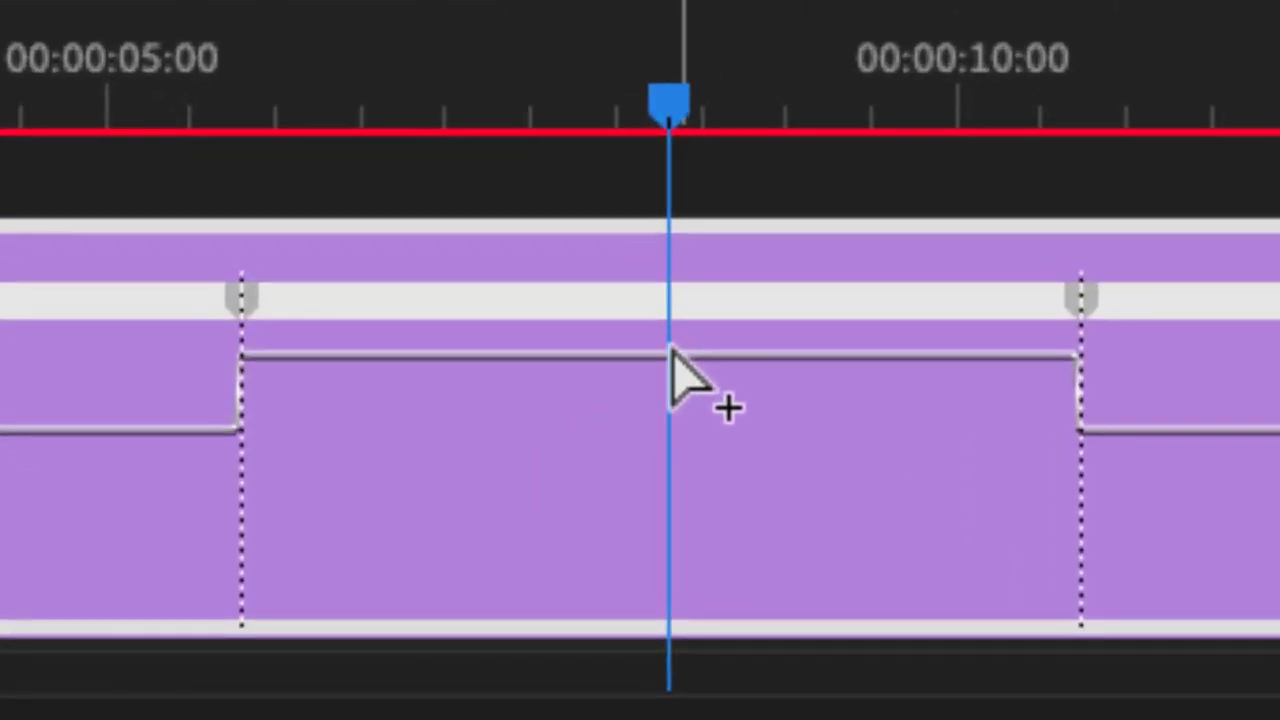
Add a keyframe at 00:00:08:06, split it into a short hold, and play the section back.
{"action": "left_click", "coordinate": [629, 521]}
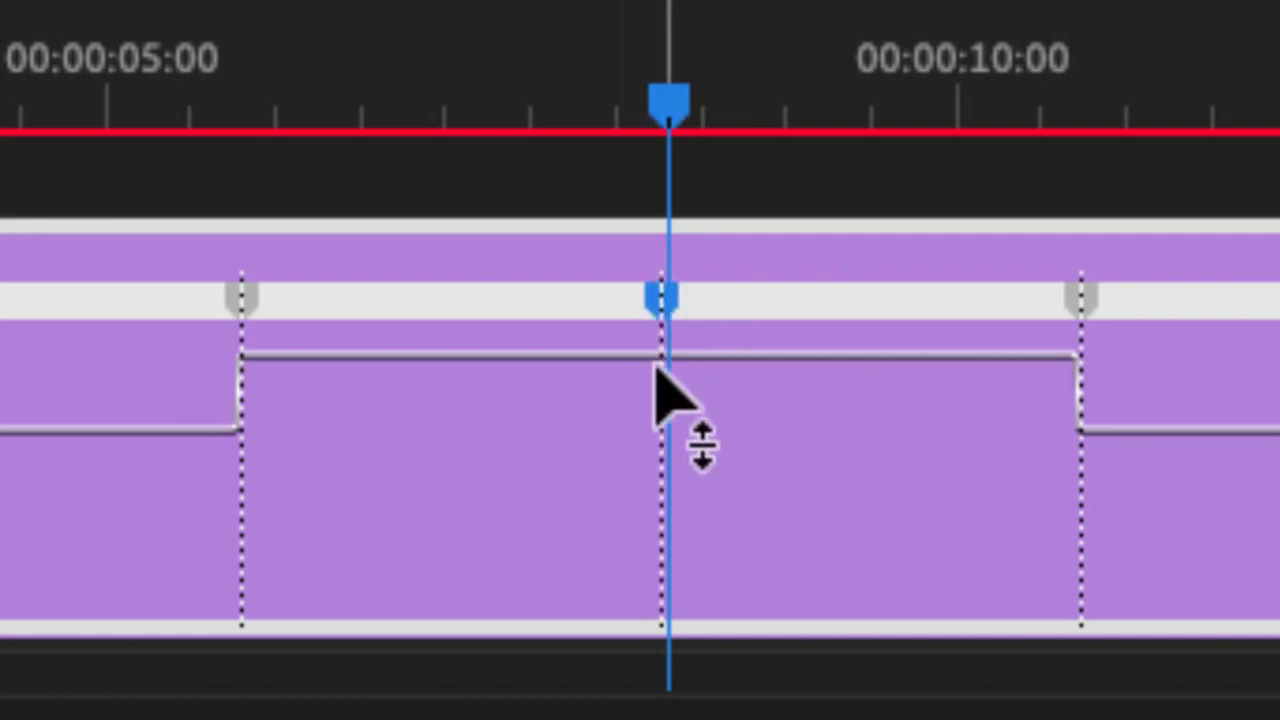
{"action": "mouse_move", "coordinate": [668, 312]}
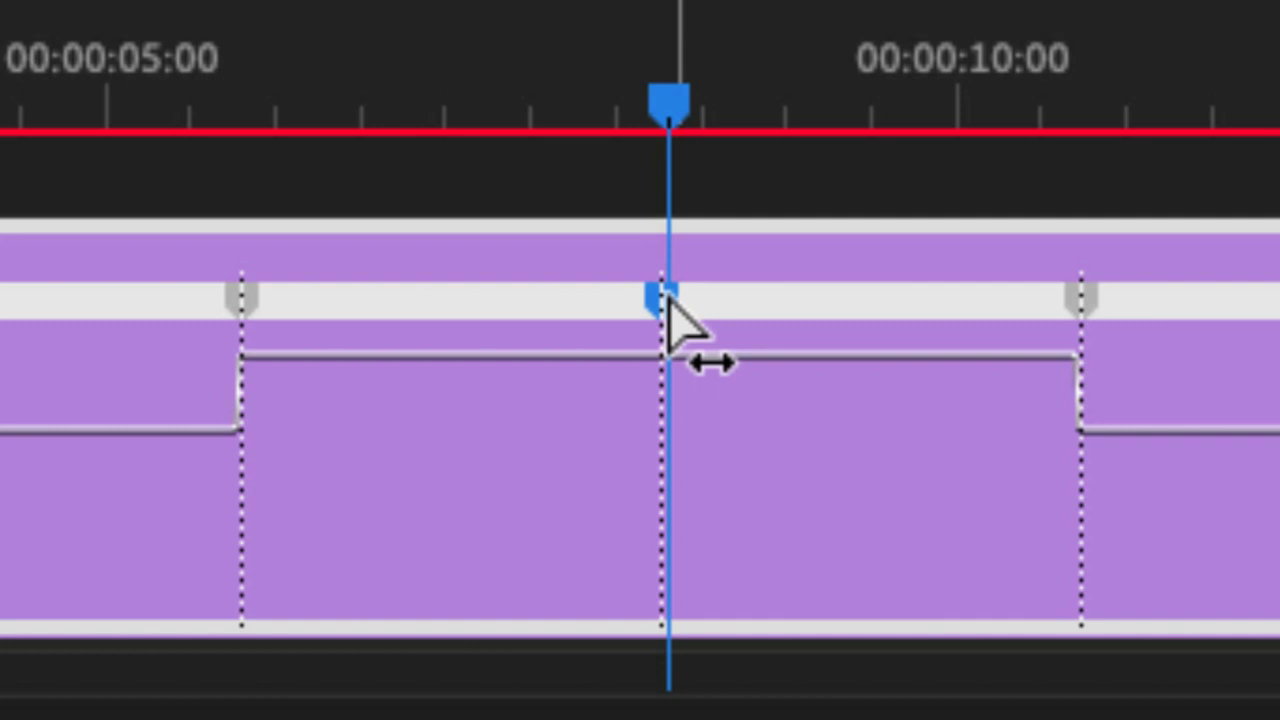
{"action": "left_click_drag", "start_coordinate": [668, 318], "coordinate": [793, 302]}
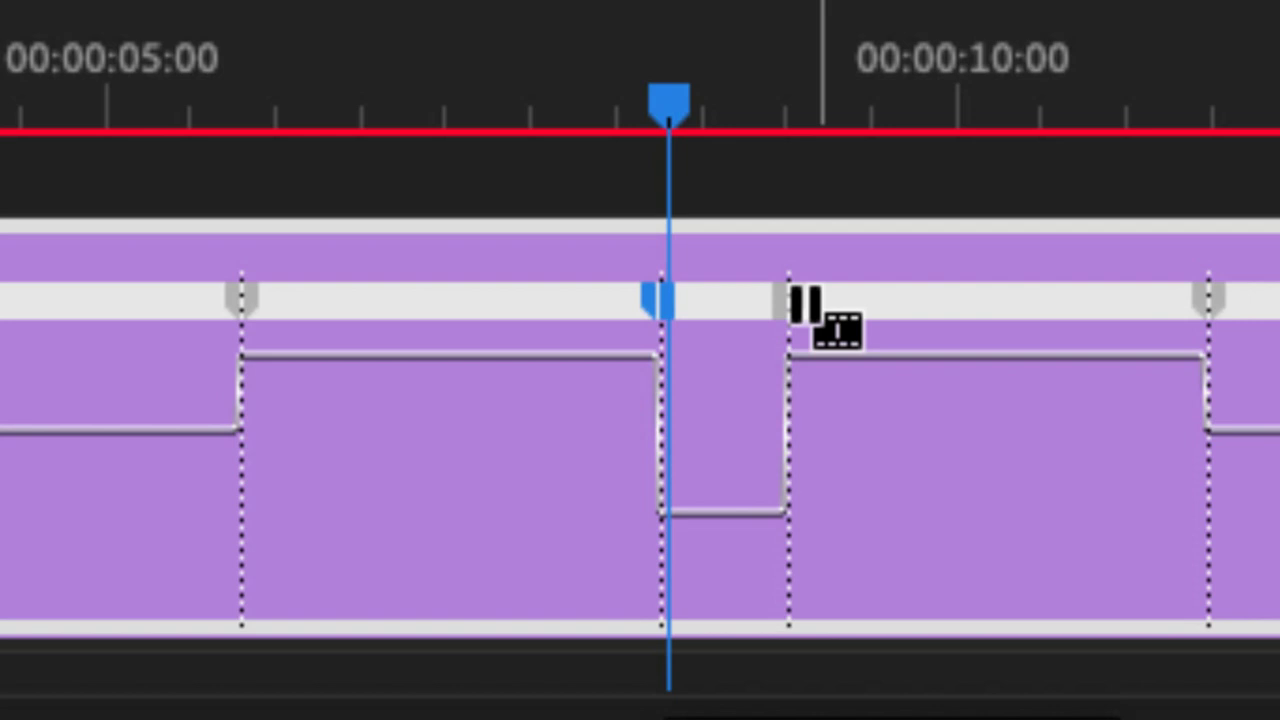
{"action": "left_click_drag", "start_coordinate": [793, 302], "coordinate": [1279, 306]}
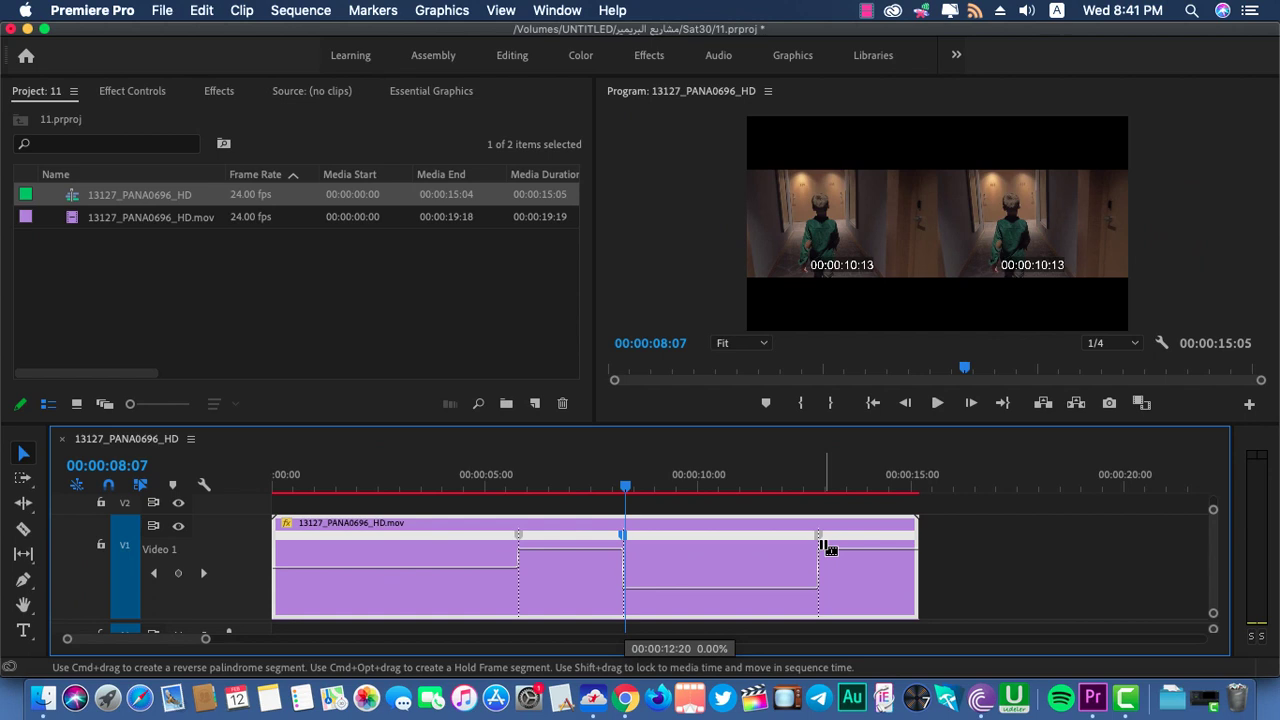
{"action": "left_click_drag", "start_coordinate": [822, 545], "coordinate": [651, 551]}
{"action": "left_click", "coordinate": [493, 480]}
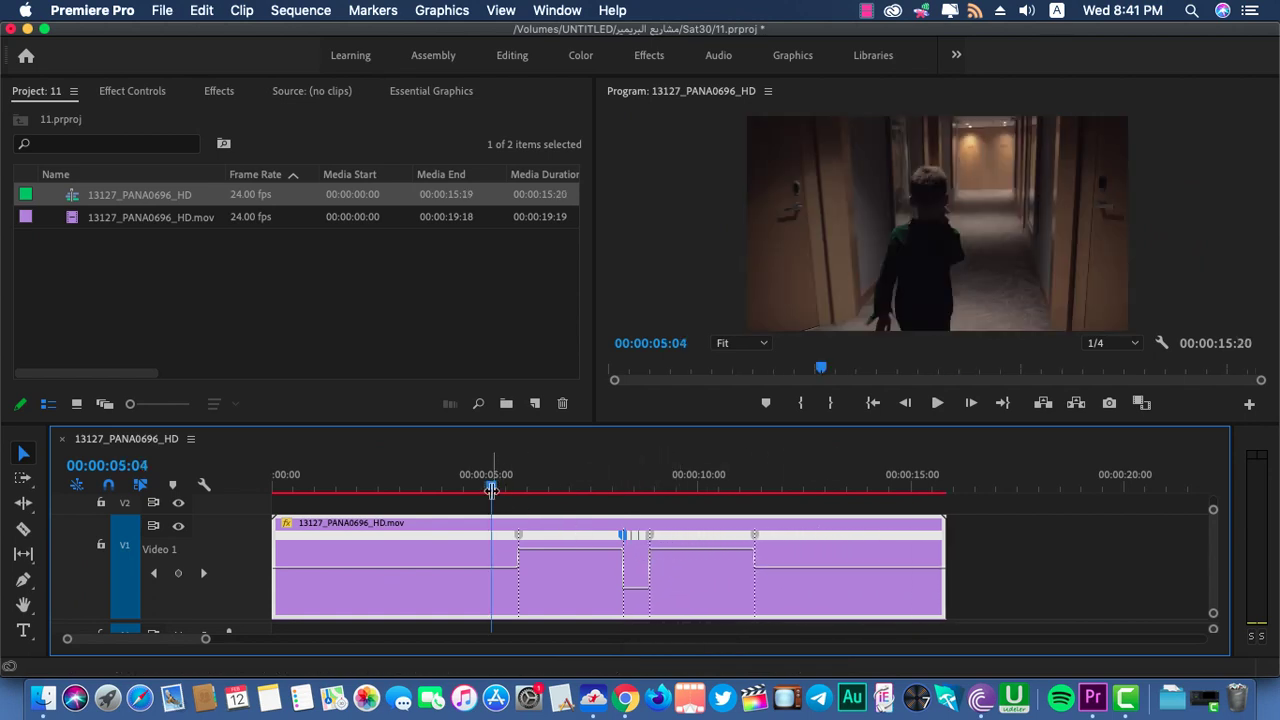
{"action": "key", "text": "space"}
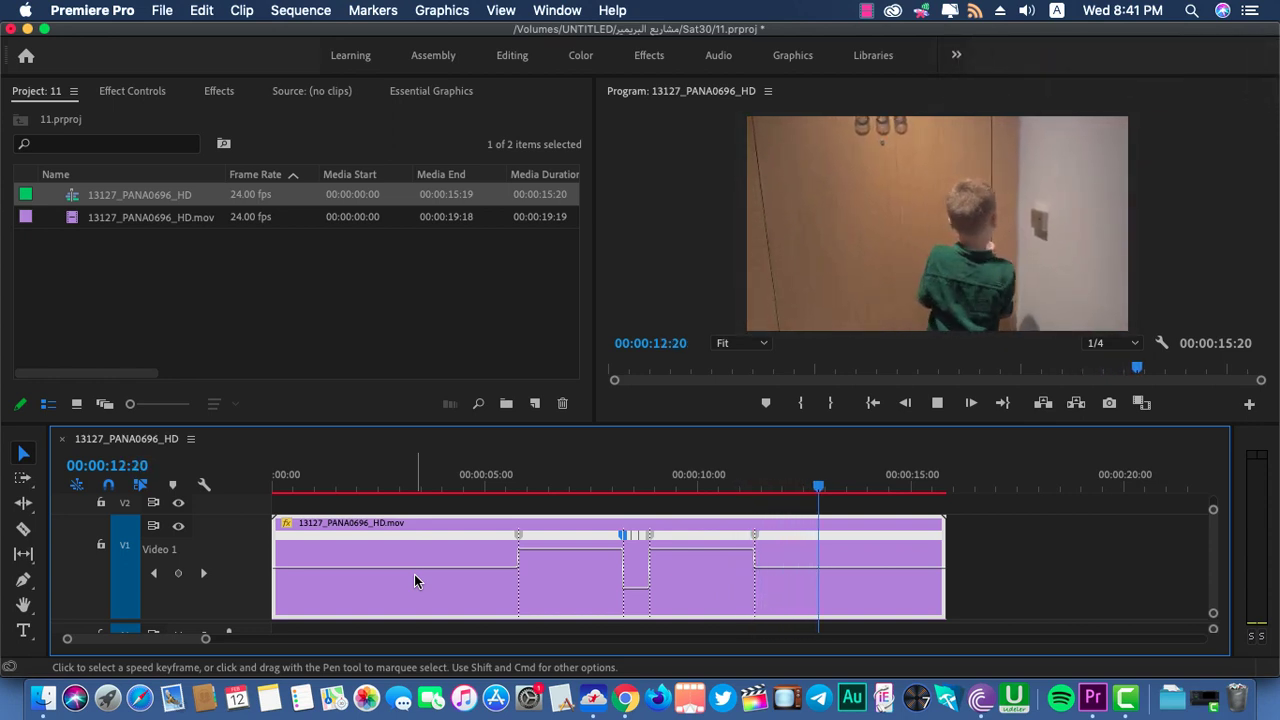
Add keyframes at 00:00:14:00 and near the end, slow that stretch, and play the ramp.
{"action": "key", "text": "space"}
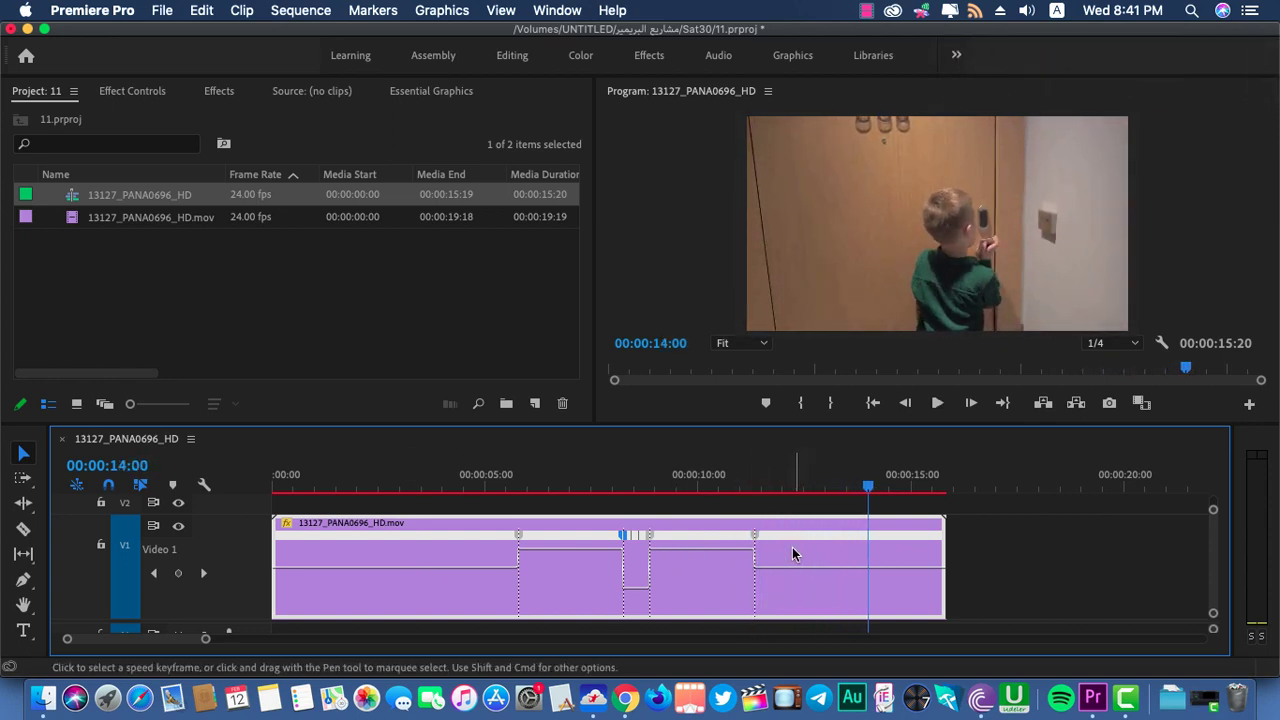
{"action": "left_click", "coordinate": [867, 567], "text": "super"}
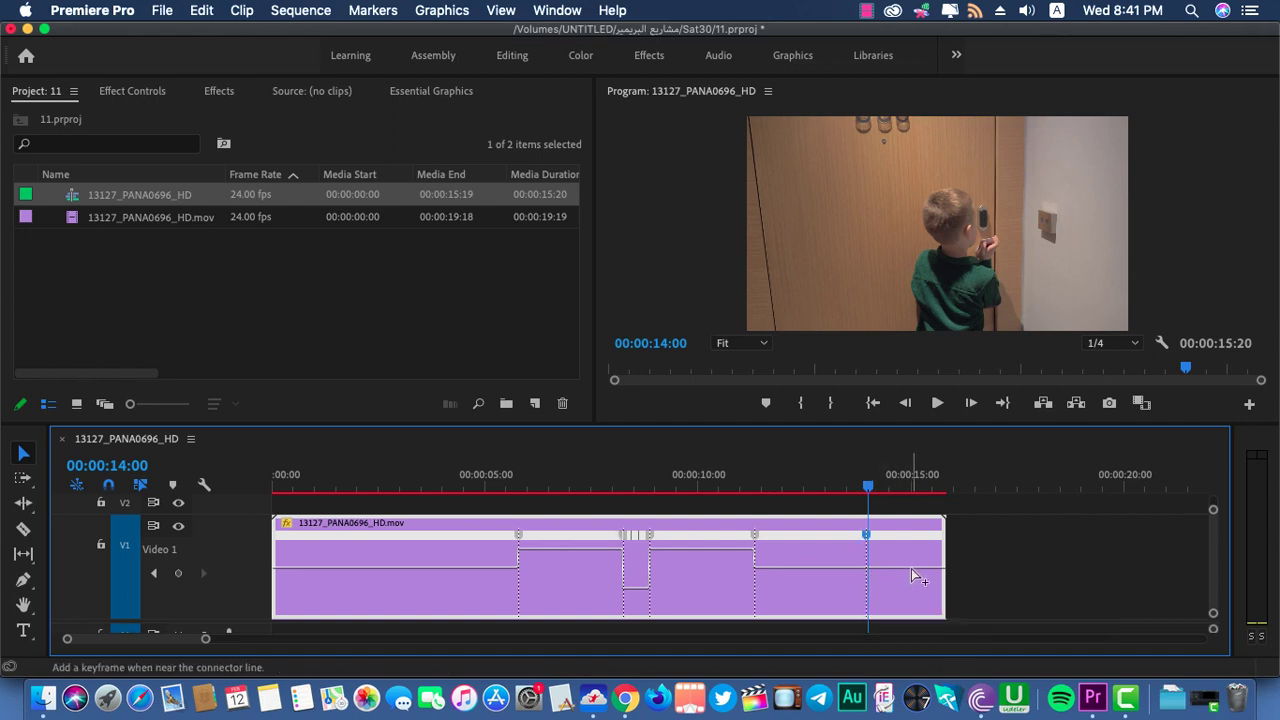
{"action": "left_click", "coordinate": [911, 568], "text": "super"}
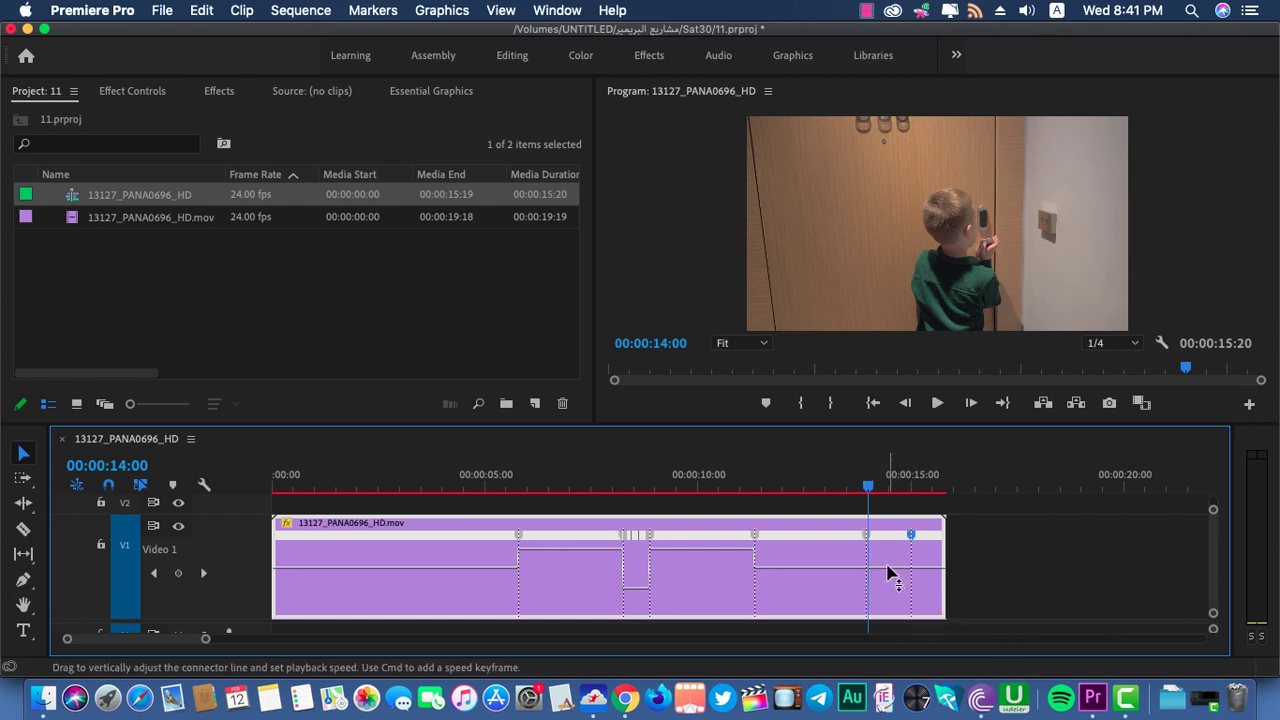
{"action": "left_click_drag", "start_coordinate": [888, 567], "coordinate": [886, 600]}
{"action": "left_click_drag", "start_coordinate": [737, 489], "coordinate": [462, 490]}
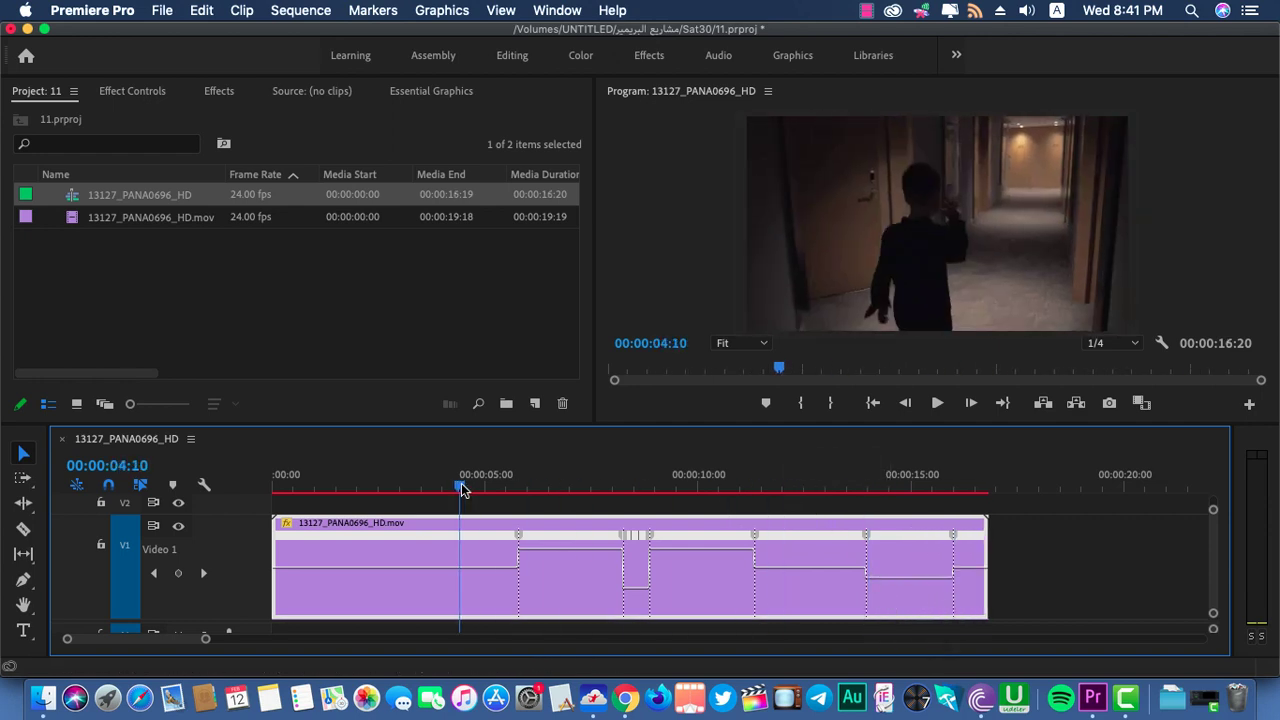
{"action": "key", "text": "space"}
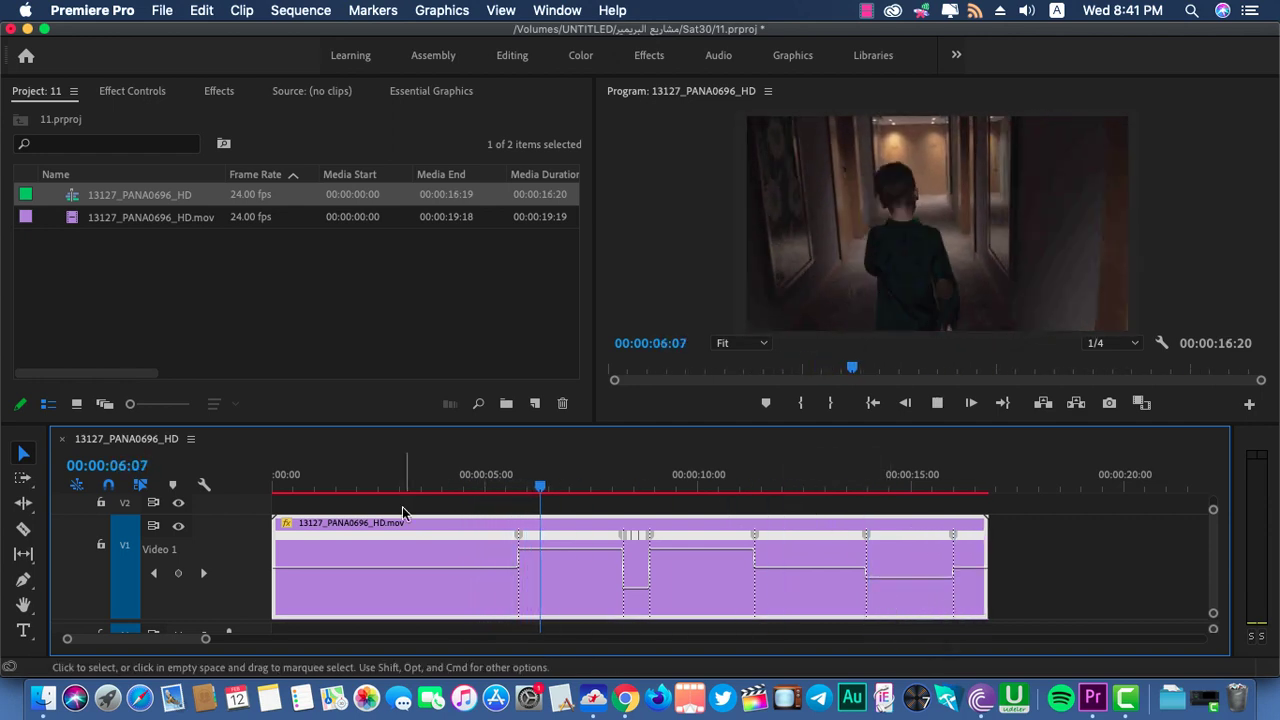